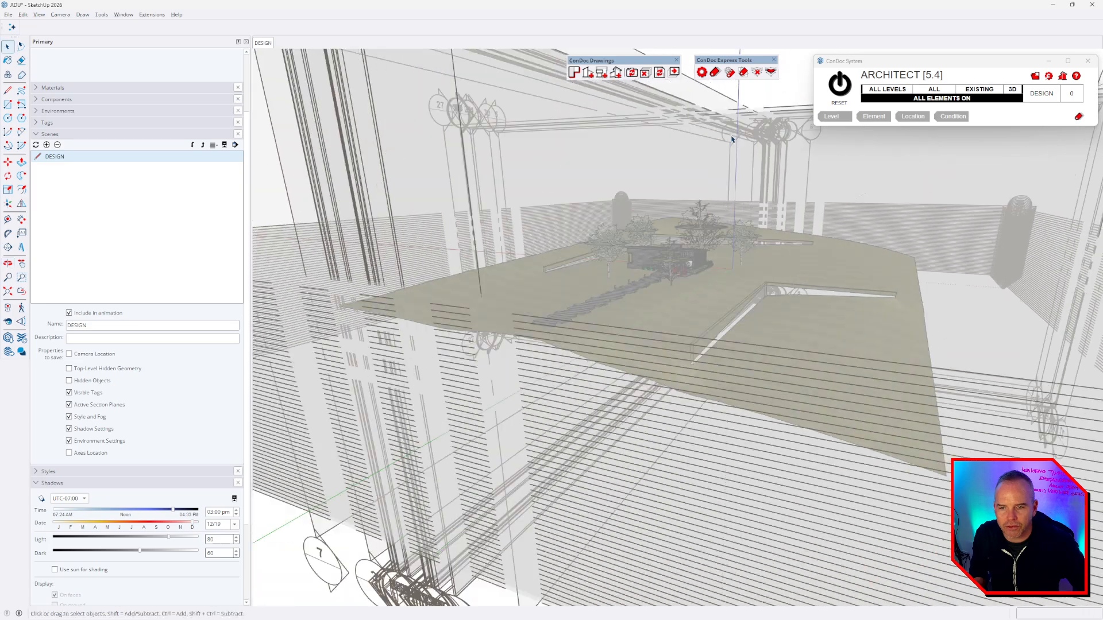
# - Purge the section planes no scene uses from the ADU site model
pyautogui.click(582, 130)
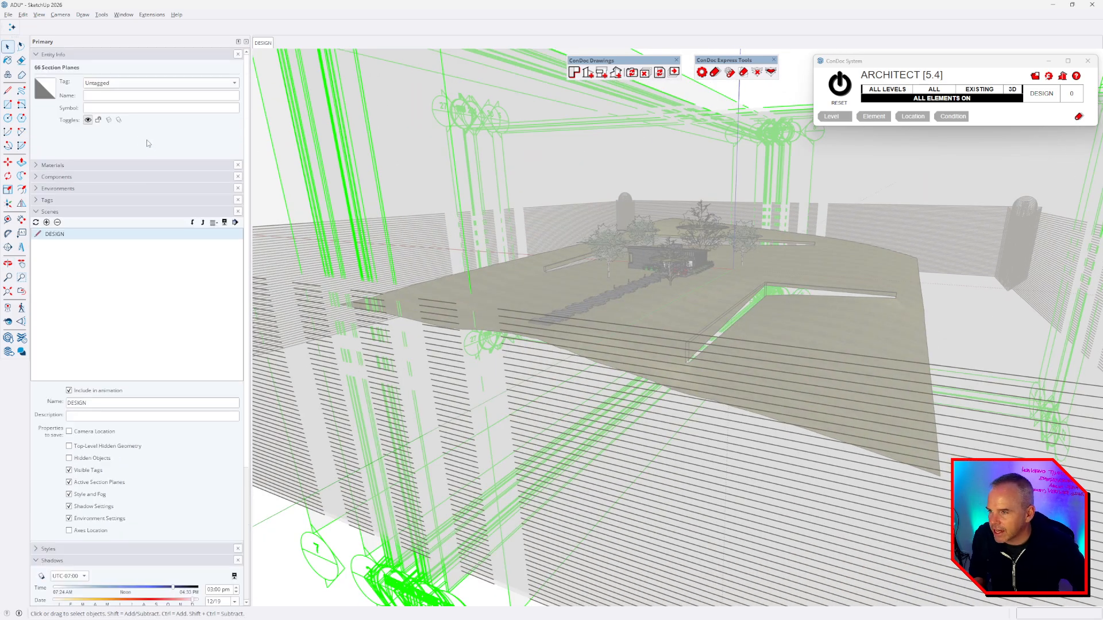
pyautogui.click(757, 73)
pyautogui.moveTo(672, 262); pyautogui.dragTo(701, 258, button='middle')
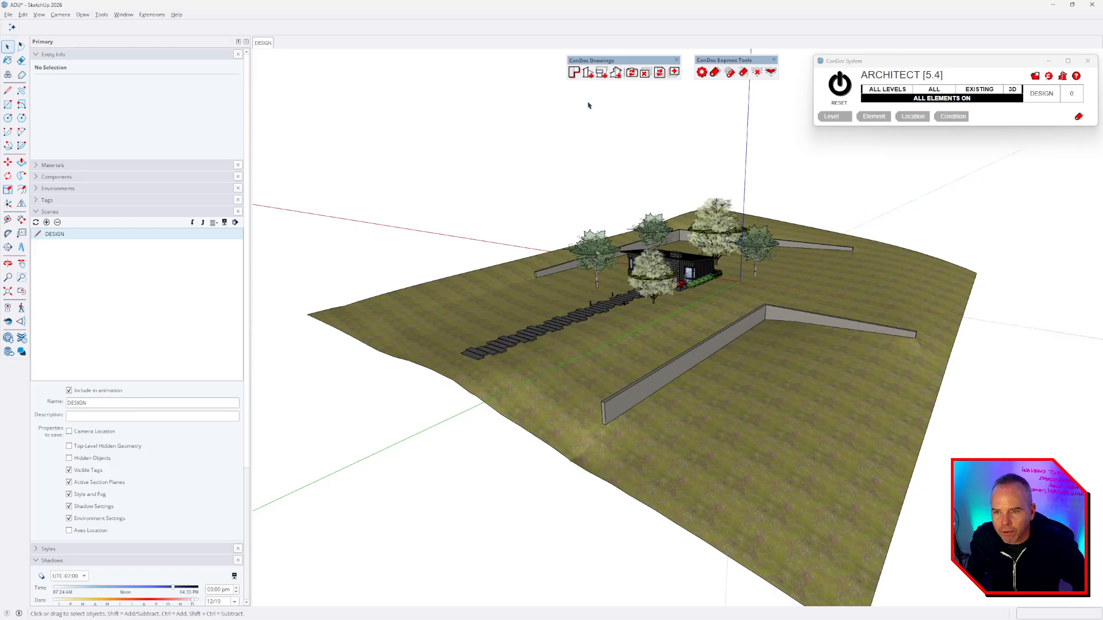
# - Run ConDoc's Plan Generator with Roof Plan checked to create foundation, construction and roof plan scenes
pyautogui.click(574, 73)
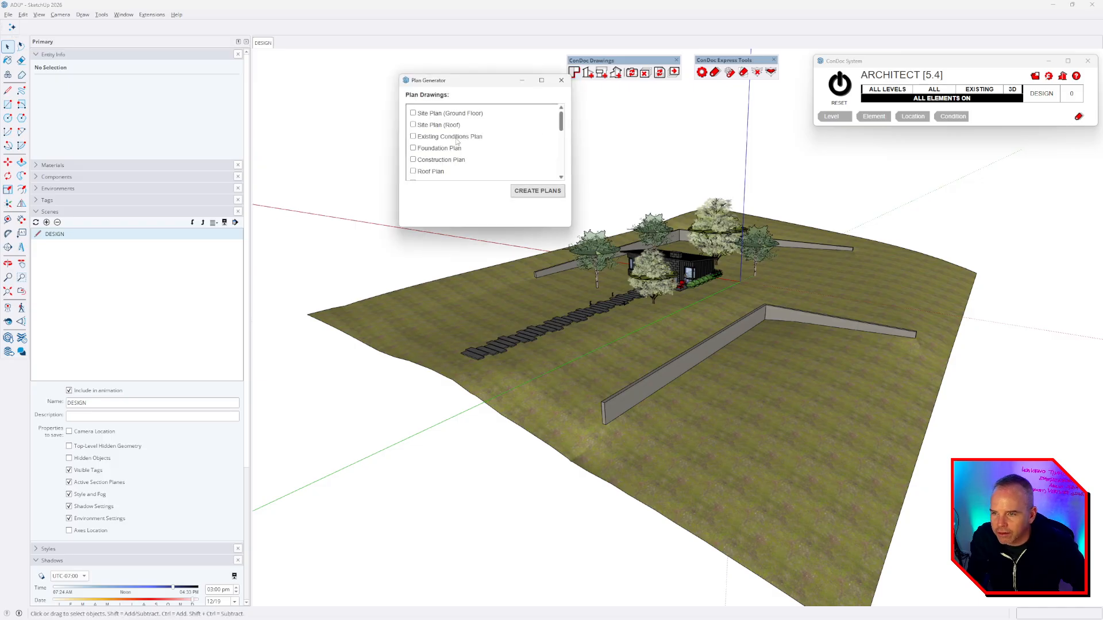
pyautogui.click(437, 172)
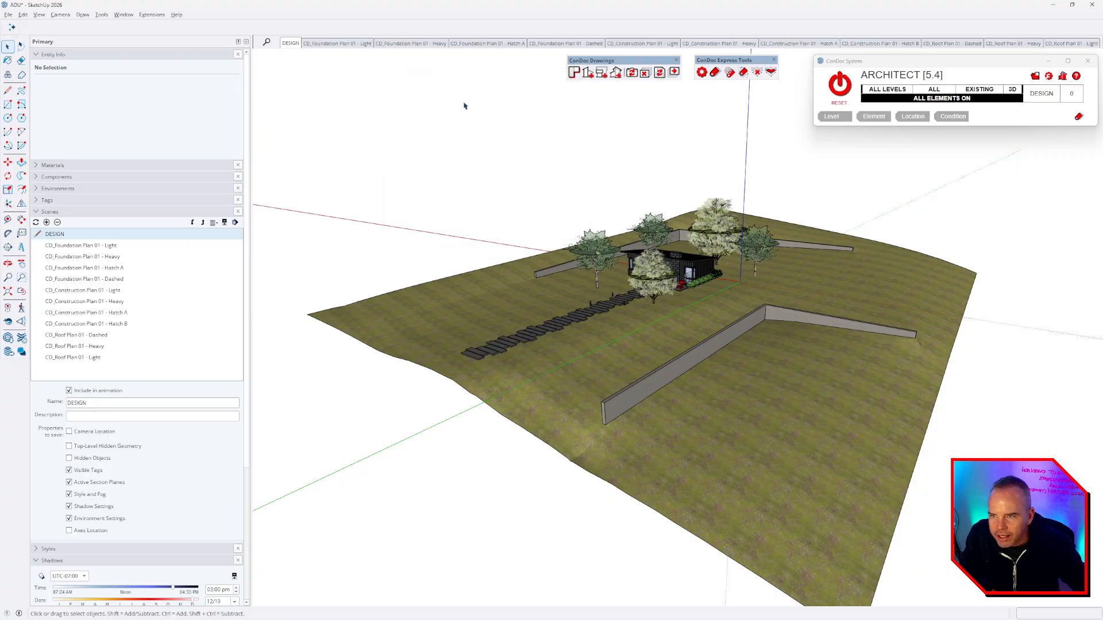
pyautogui.click(414, 43)
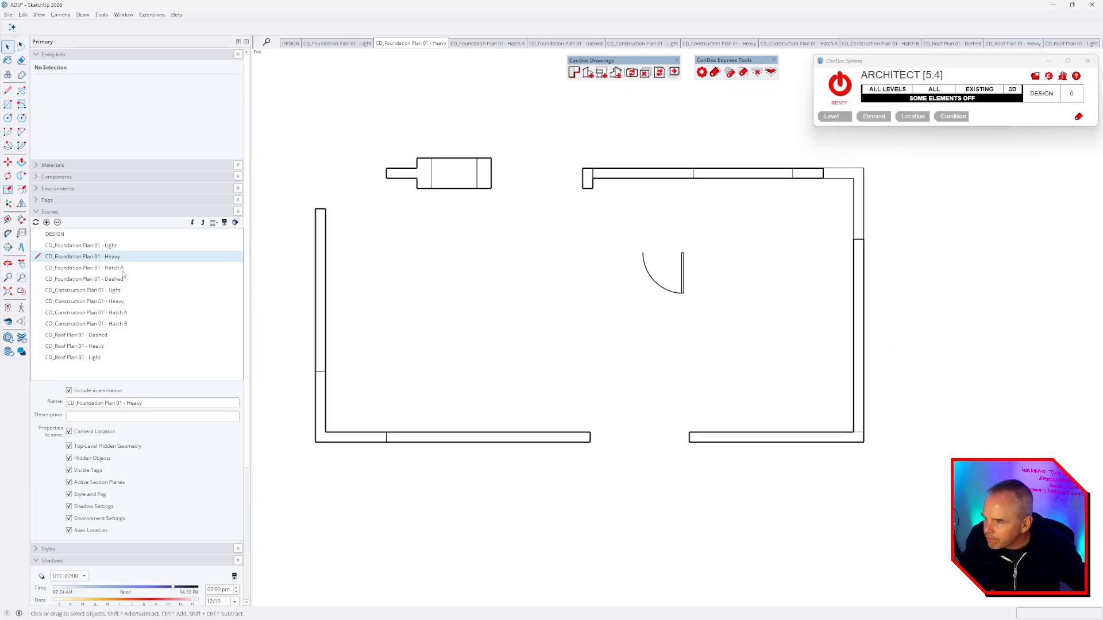
# - Zoom to extents on the heavy foundation plan and select all four Foundation Plan 01 scenes for updating
pyautogui.click(8, 291)
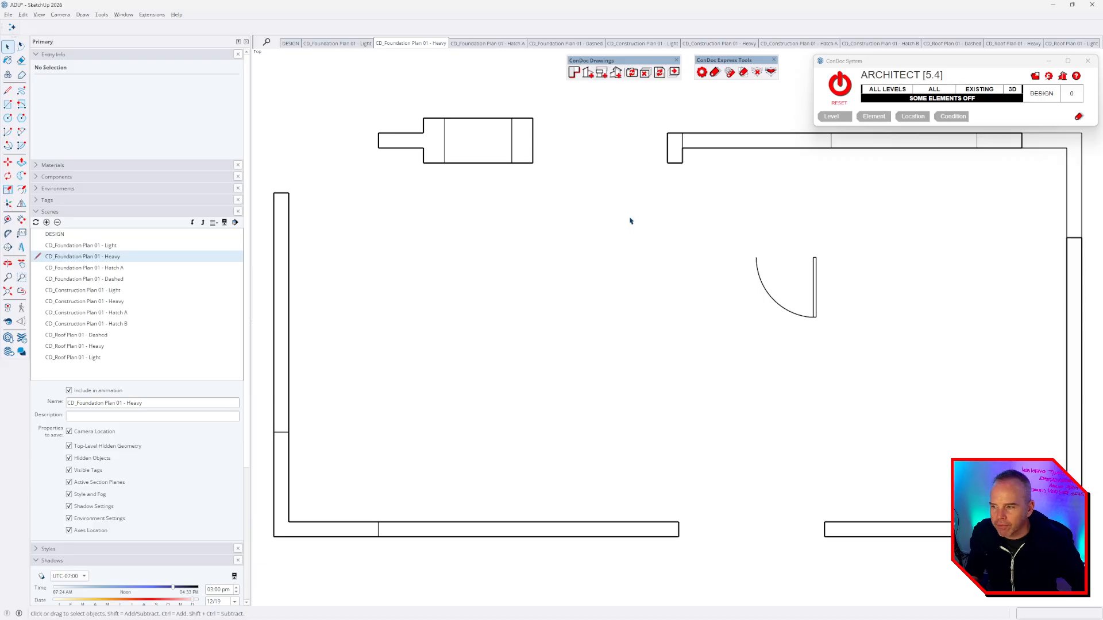
pyautogui.click(75, 247)
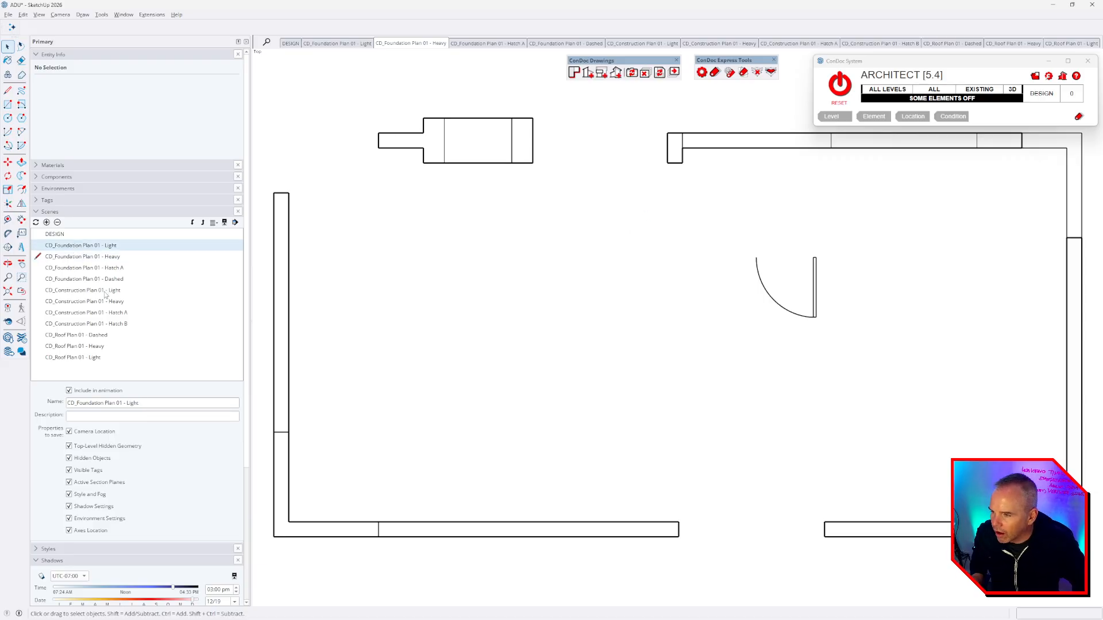
pyautogui.keyDown('shift'); pyautogui.click(76, 280); pyautogui.keyUp('shift')
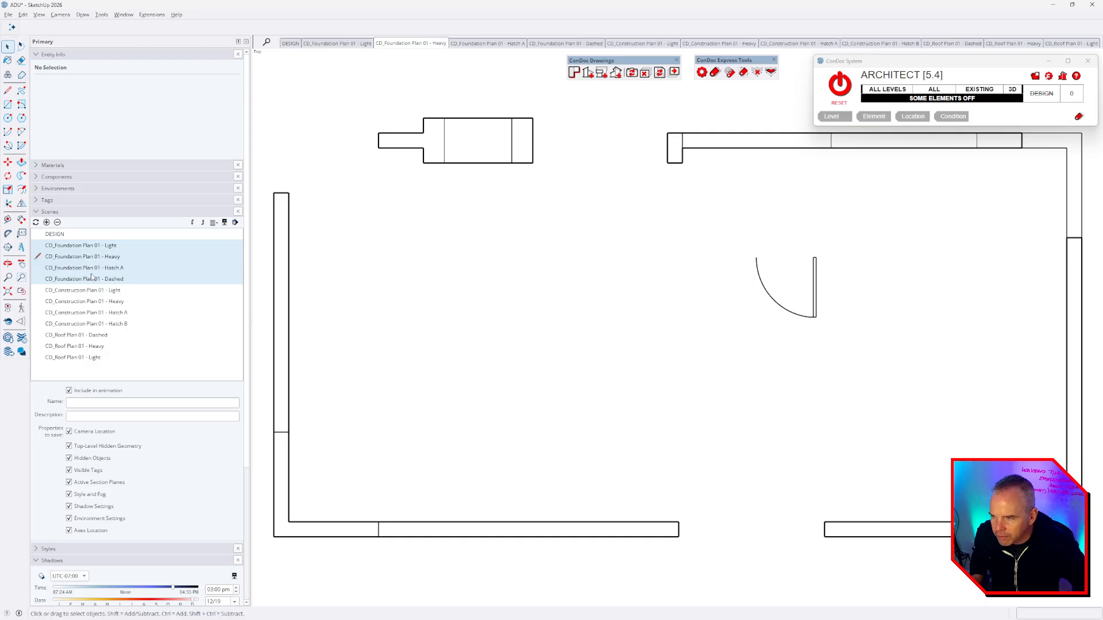
pyautogui.click(35, 222)
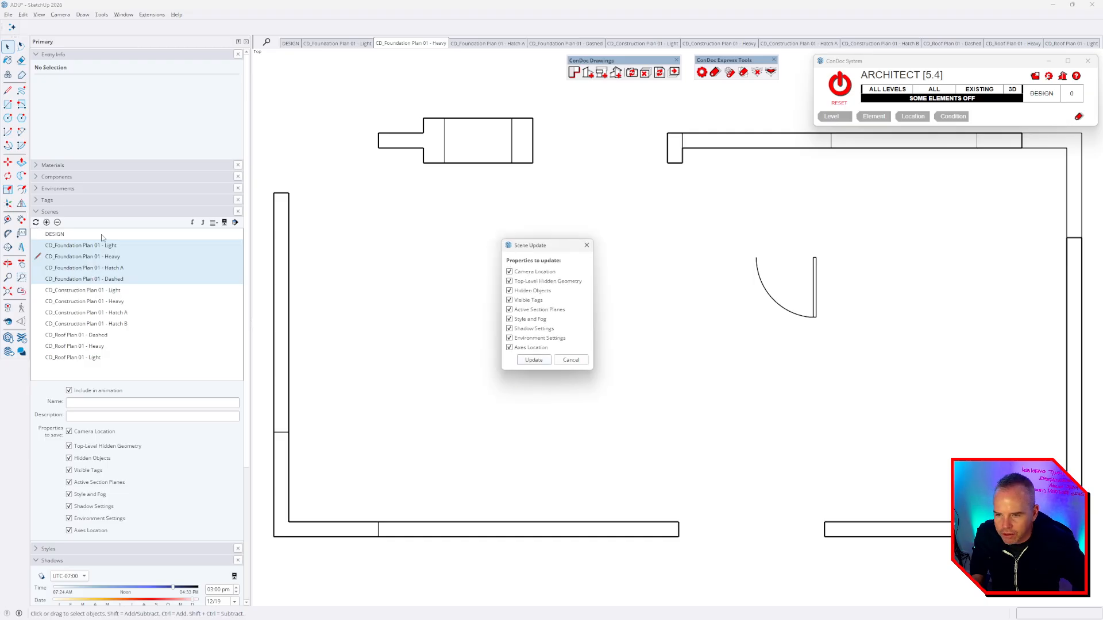
# - Update the four foundation scenes with camera location only, excluding visible tags and section planes
pyautogui.click(529, 301)
pyautogui.click(527, 310)
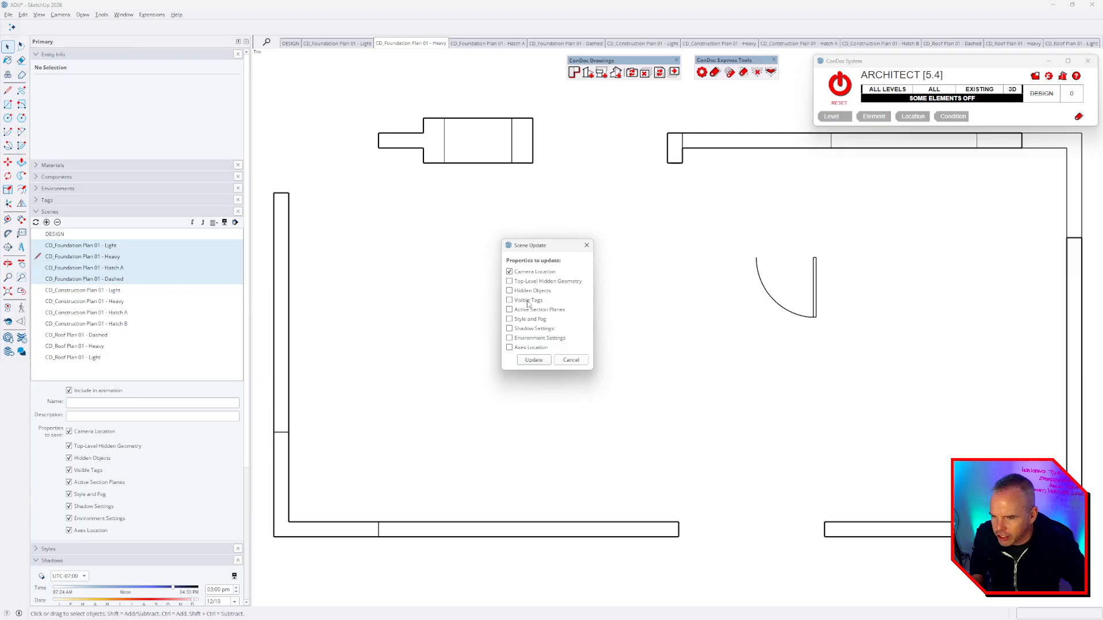
pyautogui.click(587, 246)
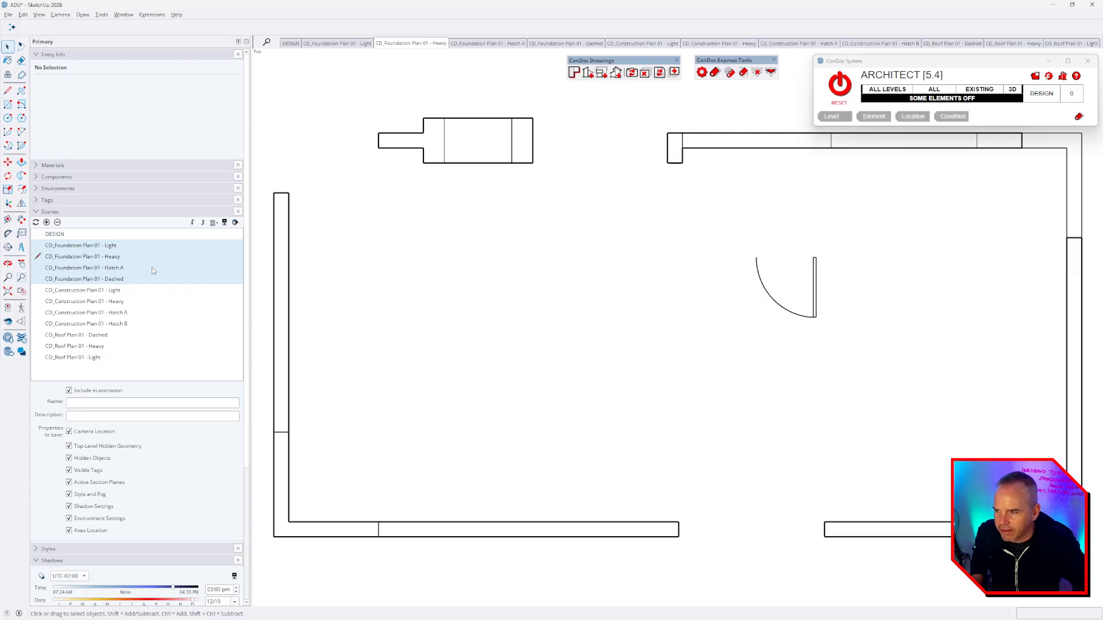
pyautogui.click(52, 212)
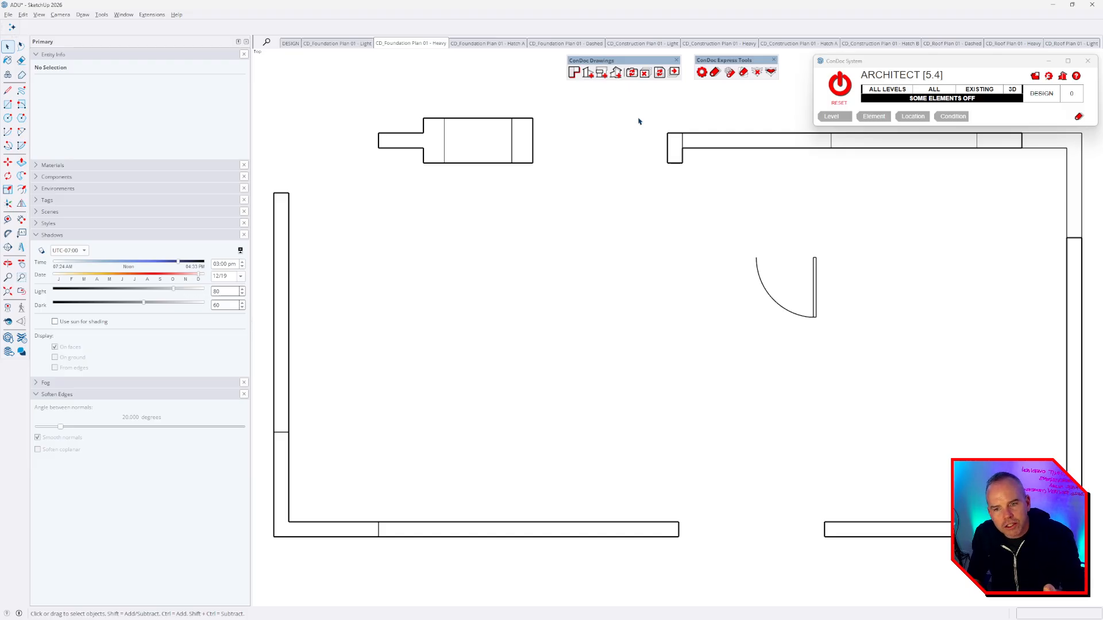
# - Review the light, heavy, Hatch A and dashed foundation plan scenes, ending on the heavy construction plan
pyautogui.click(348, 44)
pyautogui.click(402, 48)
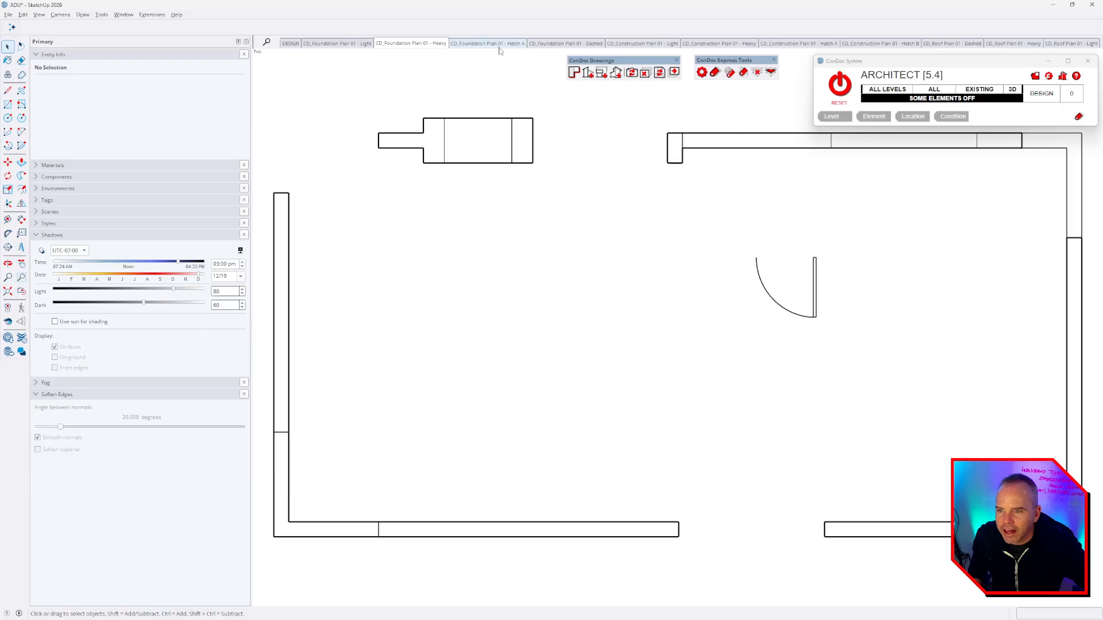
pyautogui.click(501, 47)
pyautogui.click(569, 46)
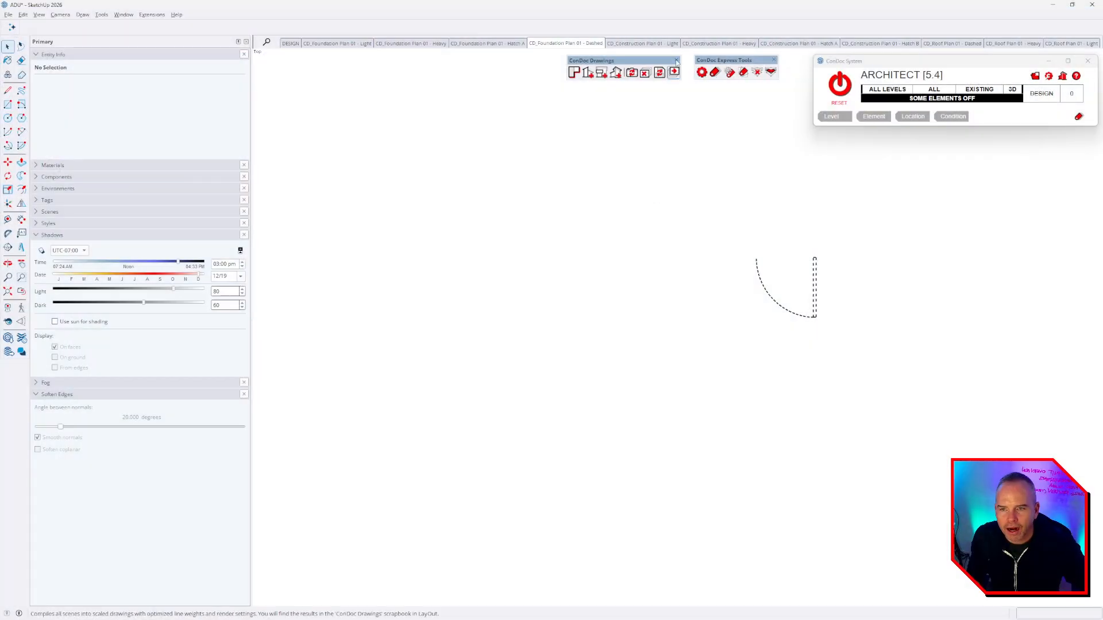
pyautogui.click(719, 44)
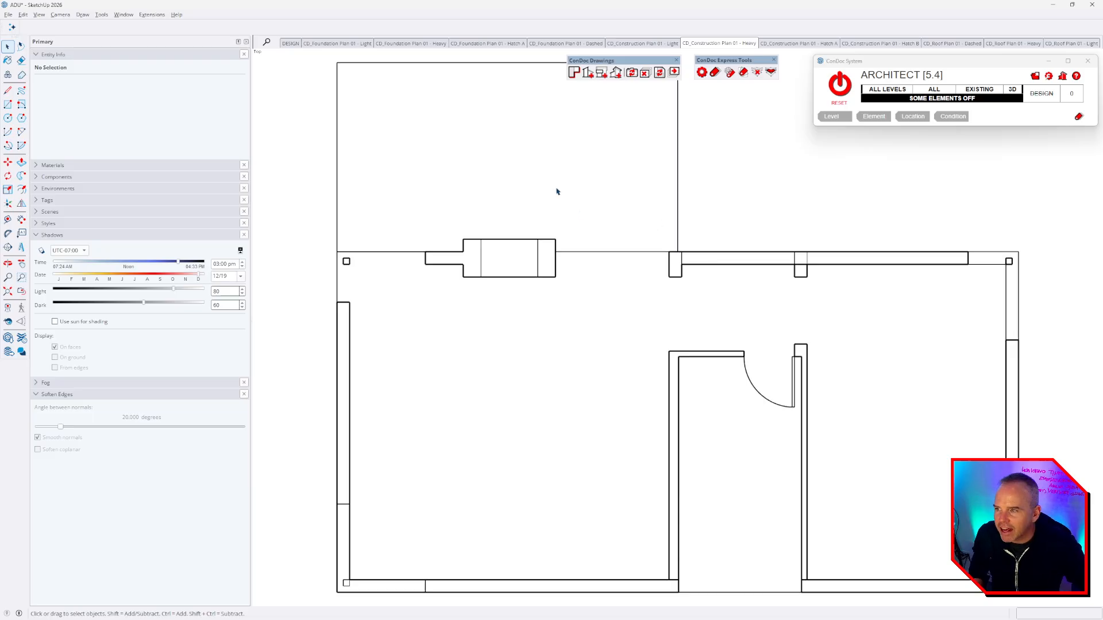
pyautogui.click(150, 15)
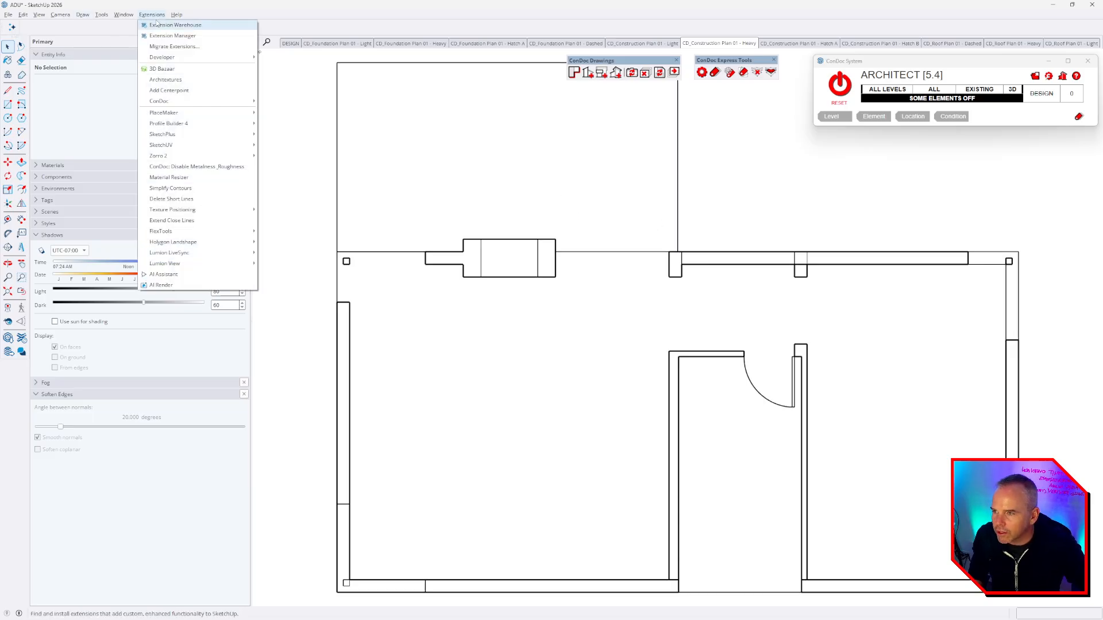
pyautogui.moveTo(183, 101)
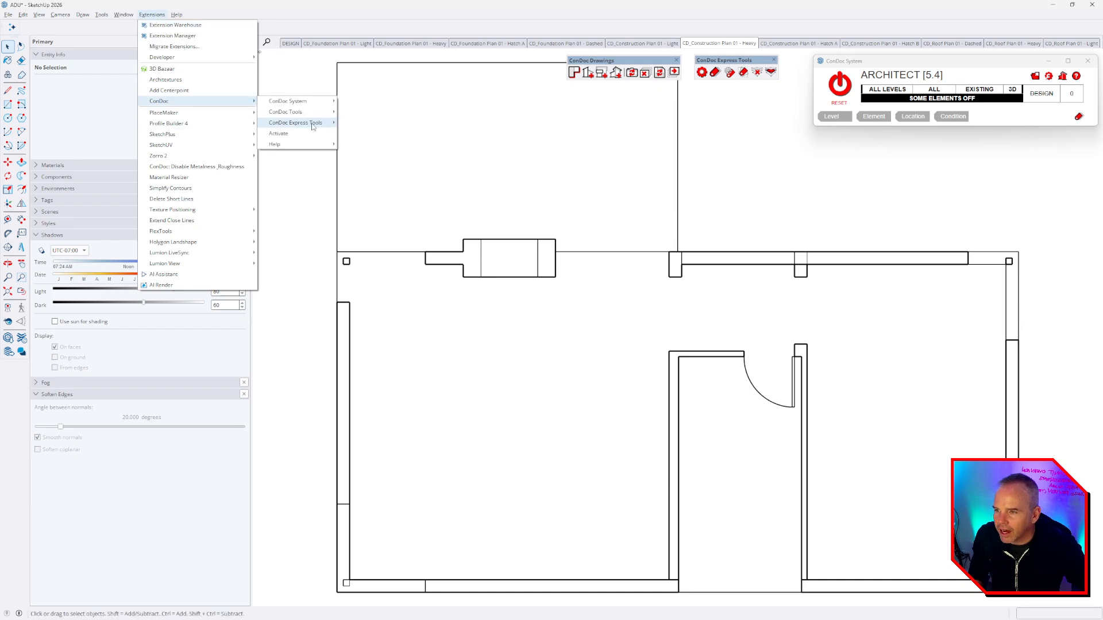
pyautogui.moveTo(306, 121)
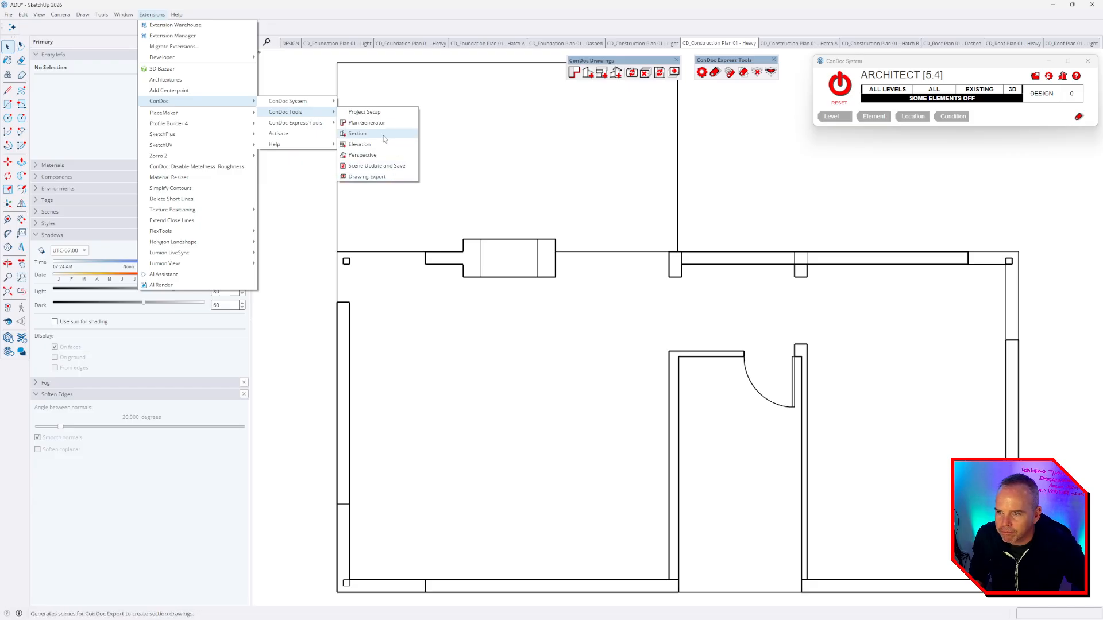
pyautogui.click(440, 135)
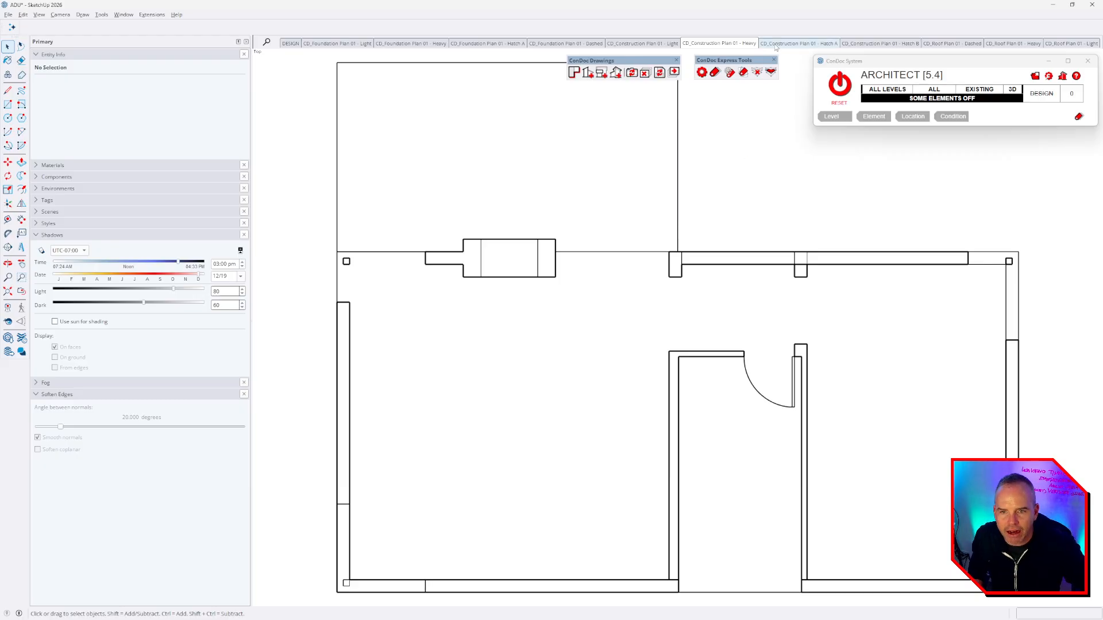
pyautogui.click(798, 43)
# - Step through the Hatch B, light, heavy and Hatch A construction plans, then on to the heavy roof plan
pyautogui.click(873, 43)
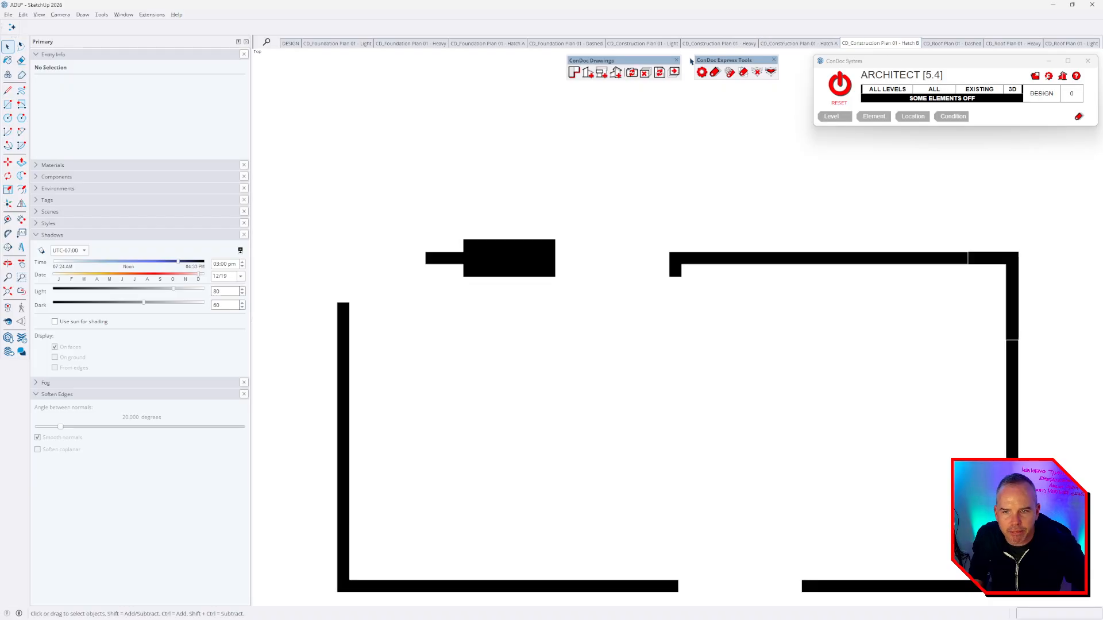
pyautogui.click(643, 43)
pyautogui.click(718, 43)
pyautogui.click(798, 44)
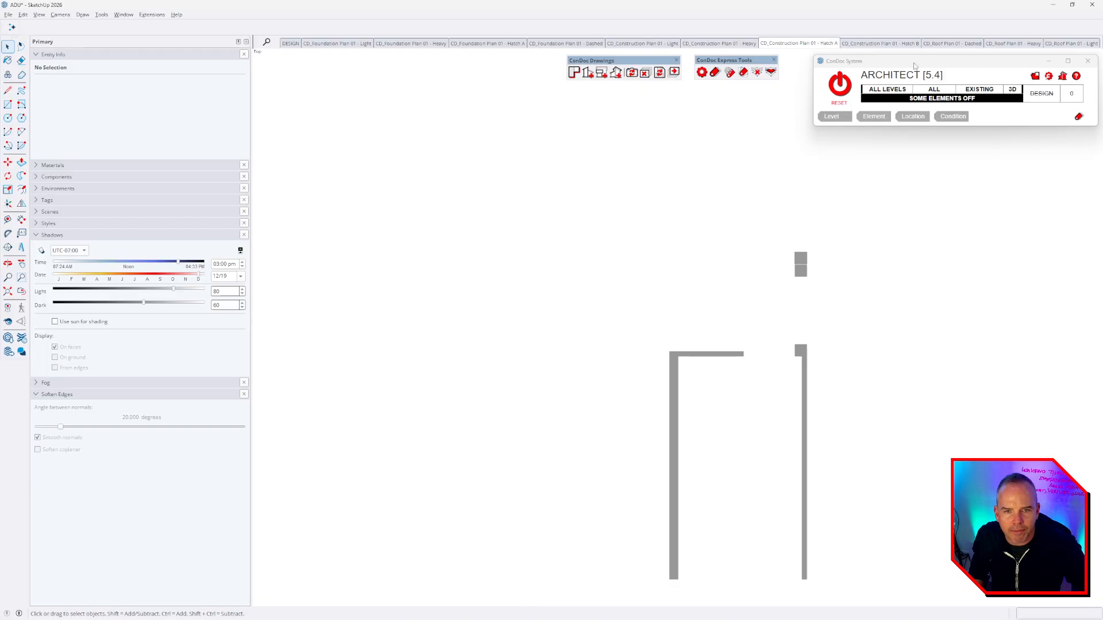
pyautogui.press('pagedown')
pyautogui.press('pagedown')
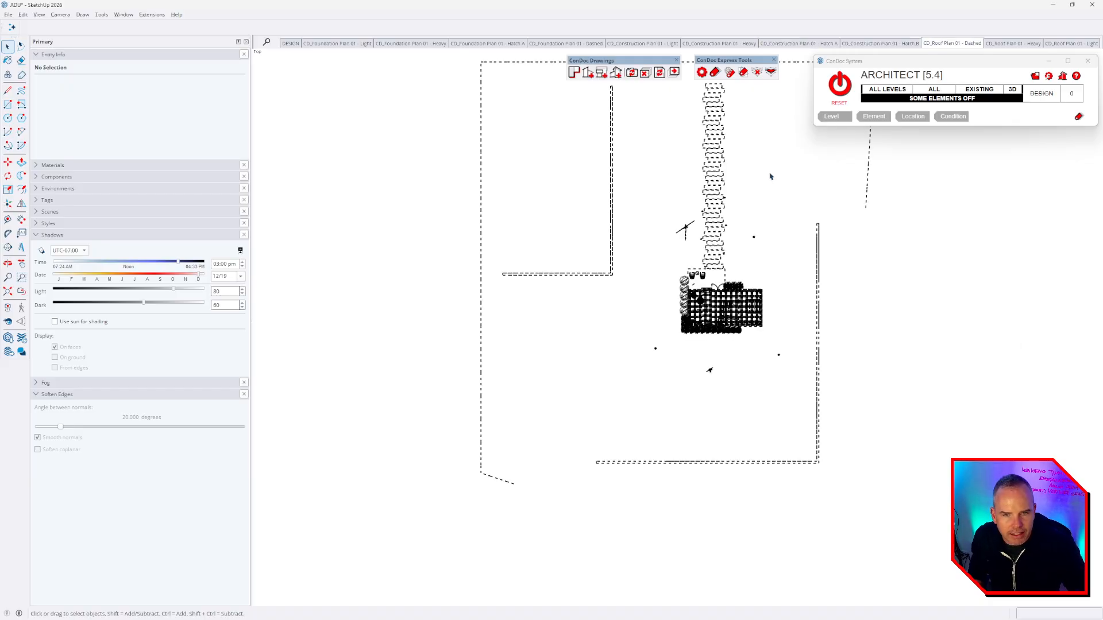
pyautogui.press('pagedown')
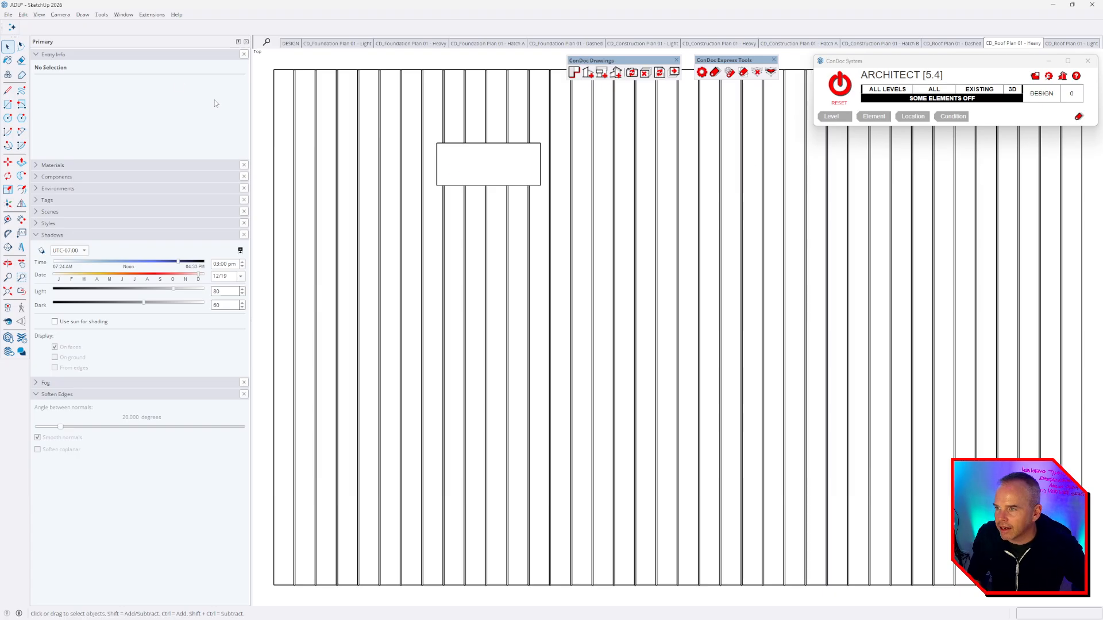
# - Check that F3 is assigned to ConDoc's update-drawing command in Preferences > Shortcuts
pyautogui.click(153, 15)
pyautogui.moveTo(125, 18)
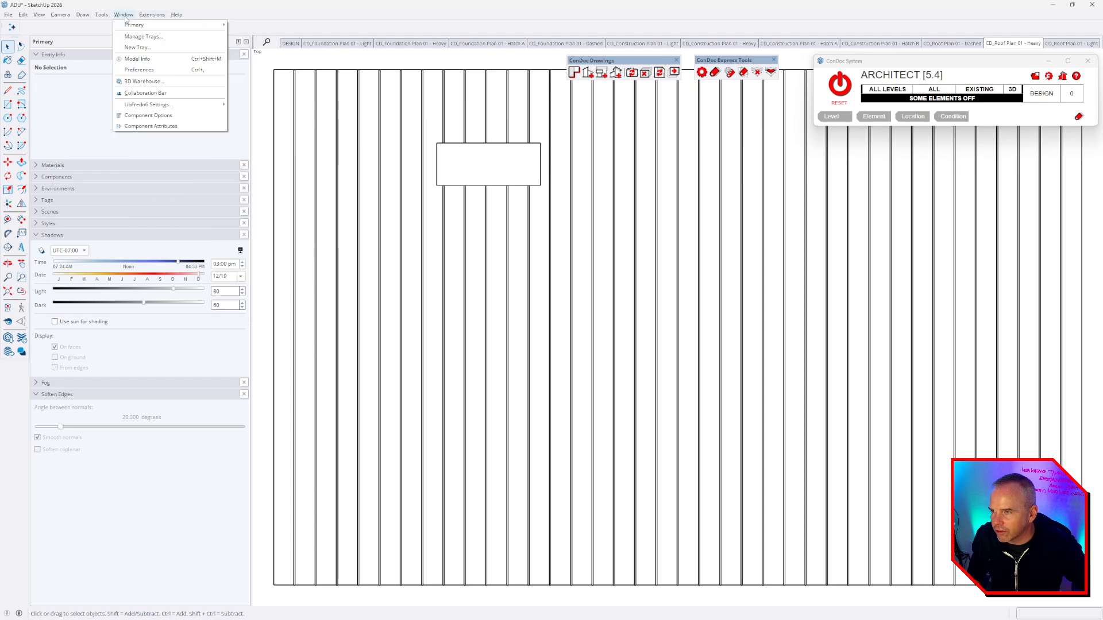
pyautogui.click(139, 70)
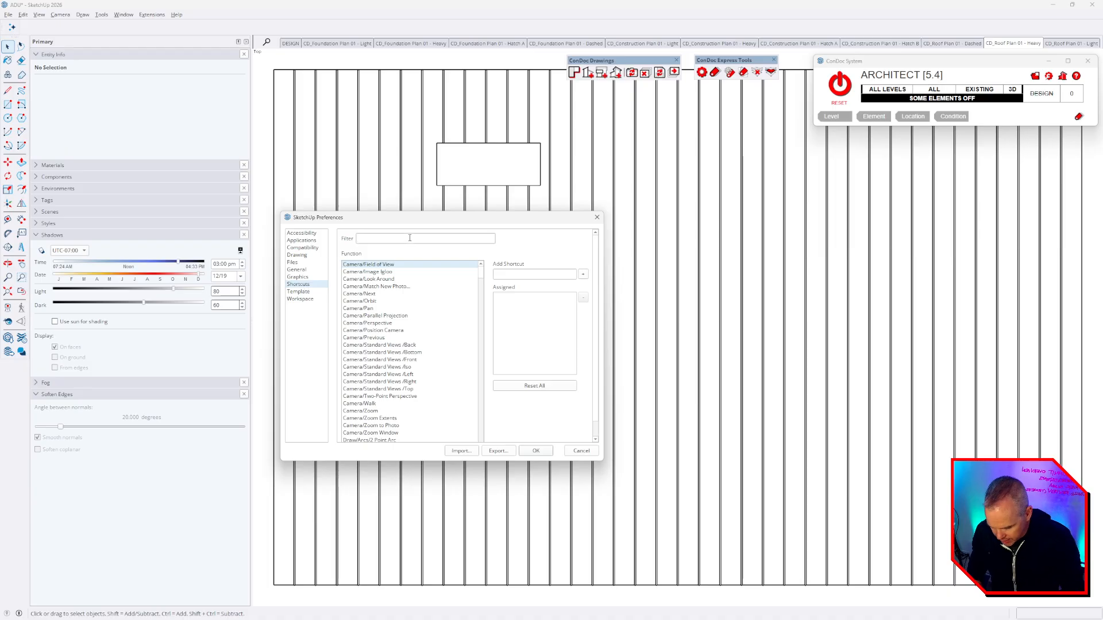
pyautogui.write('drawing')
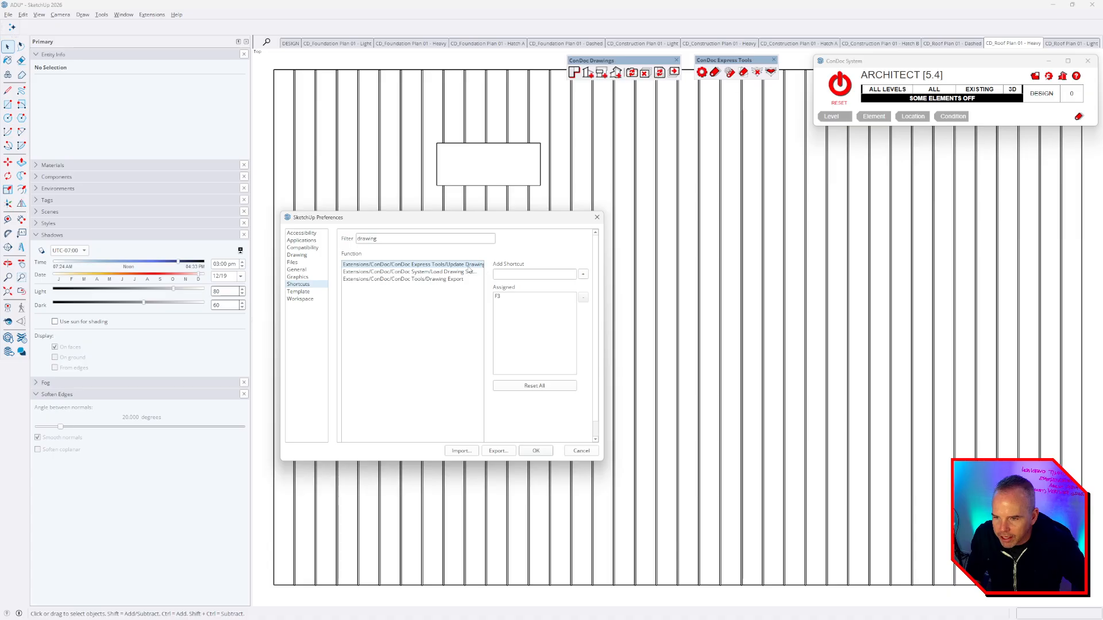
pyautogui.click(497, 297)
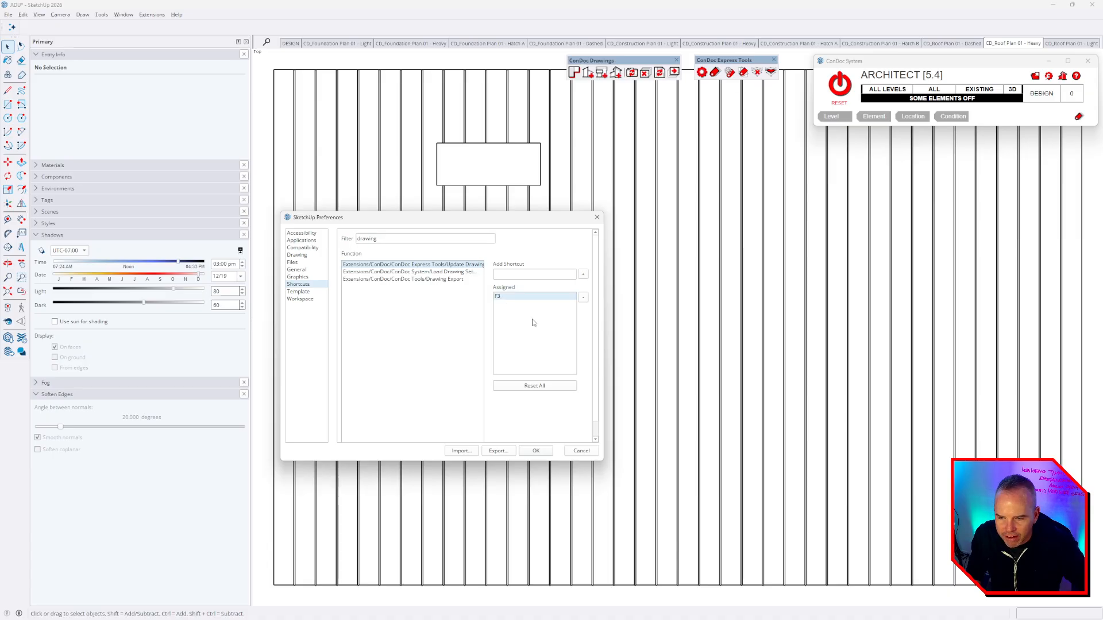
pyautogui.click(597, 218)
# - Reset ConDoc to show all elements and create an elevation on the house's front wall
pyautogui.click(839, 84)
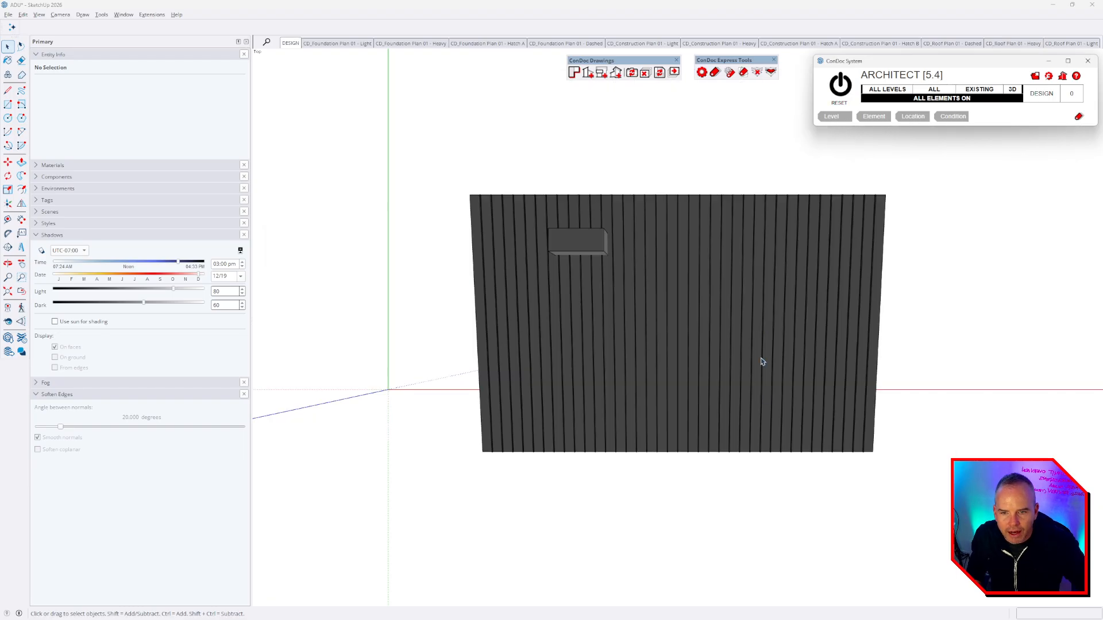
pyautogui.moveTo(756, 388); pyautogui.dragTo(635, 242, button='middle')
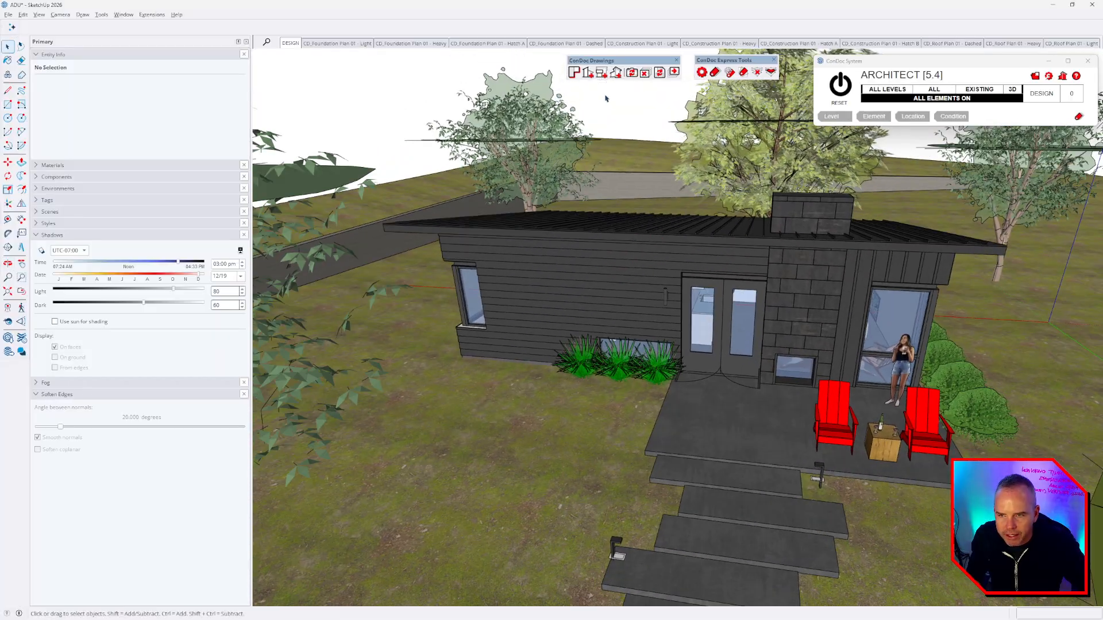
pyautogui.click(602, 76)
pyautogui.click(695, 328)
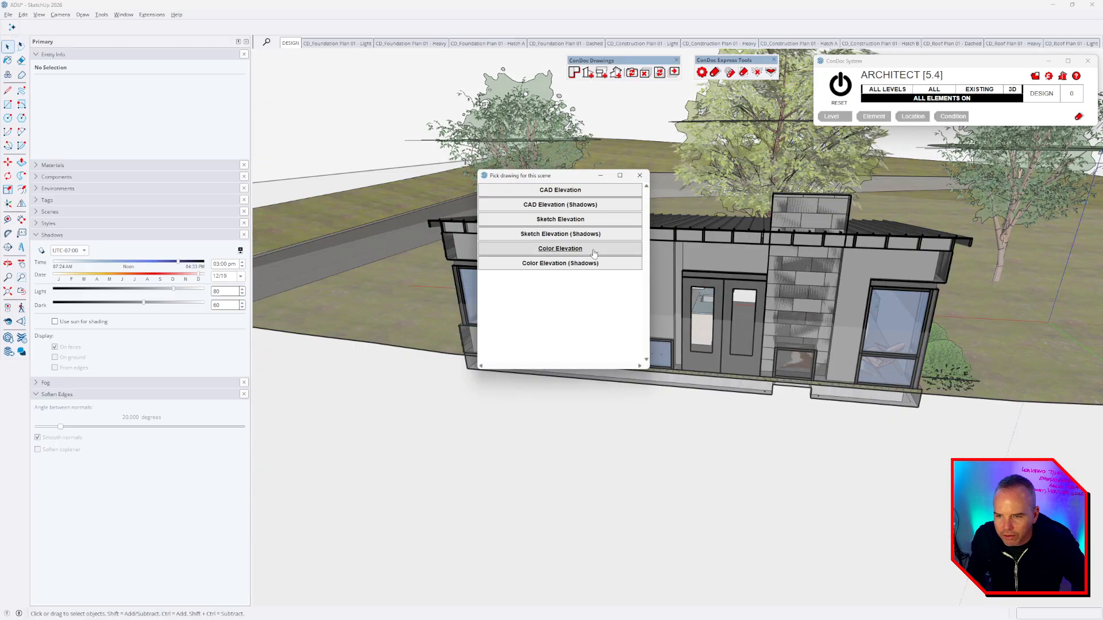
pyautogui.click(584, 219)
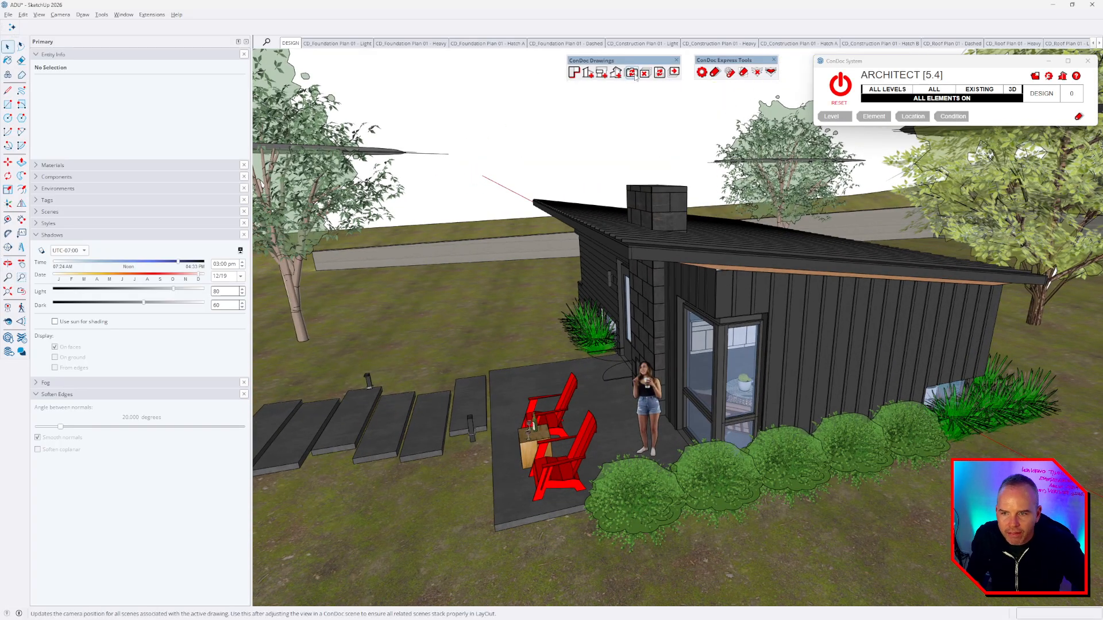
# - Add CAD Elevation (Shadows) elevations on another wall and on the side wall
pyautogui.click(631, 74)
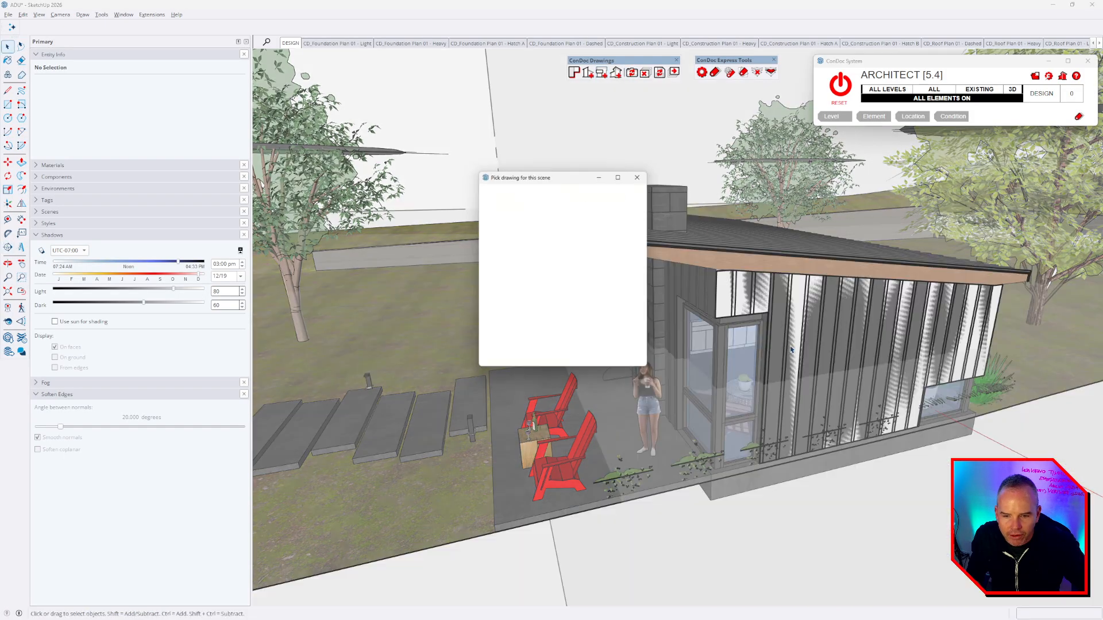
pyautogui.click(562, 205)
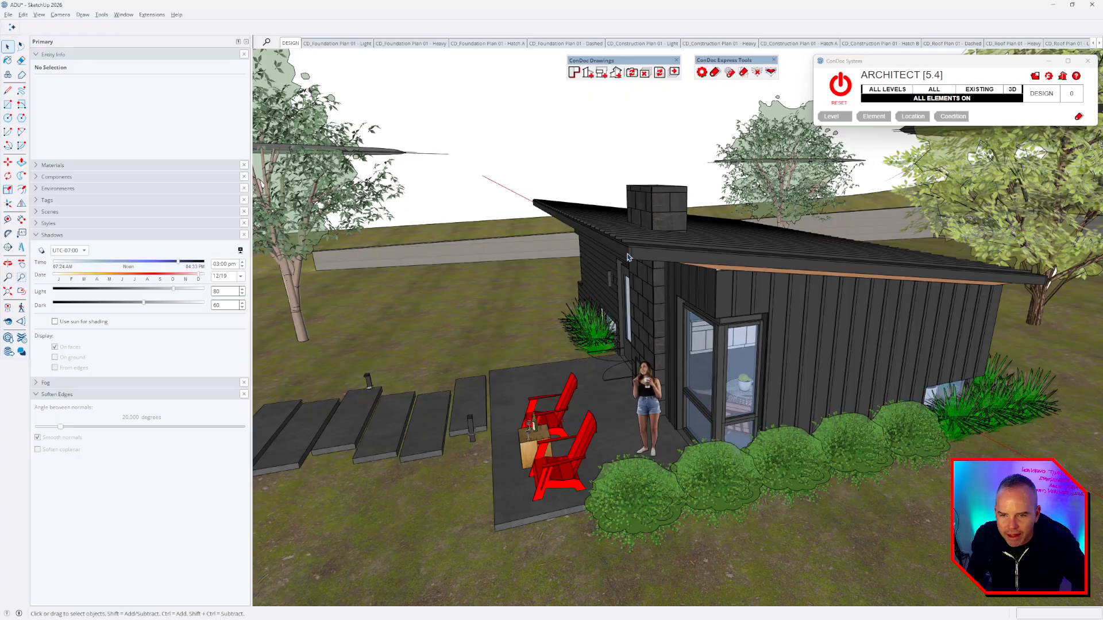
pyautogui.moveTo(750, 257); pyautogui.dragTo(379, 244, button='middle')
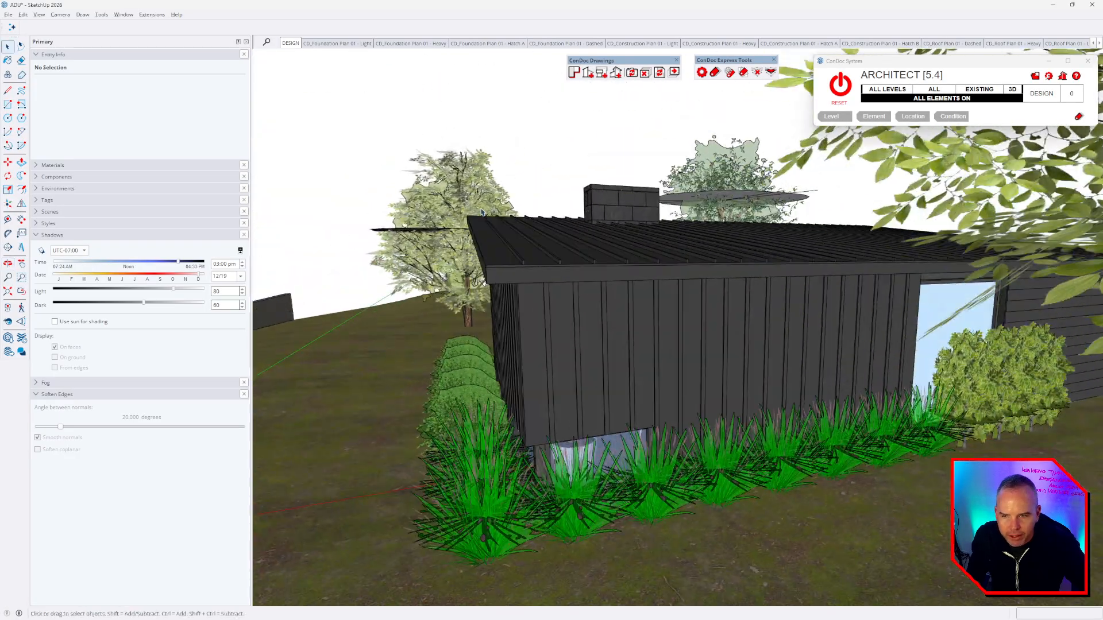
pyautogui.click(602, 74)
pyautogui.click(651, 341)
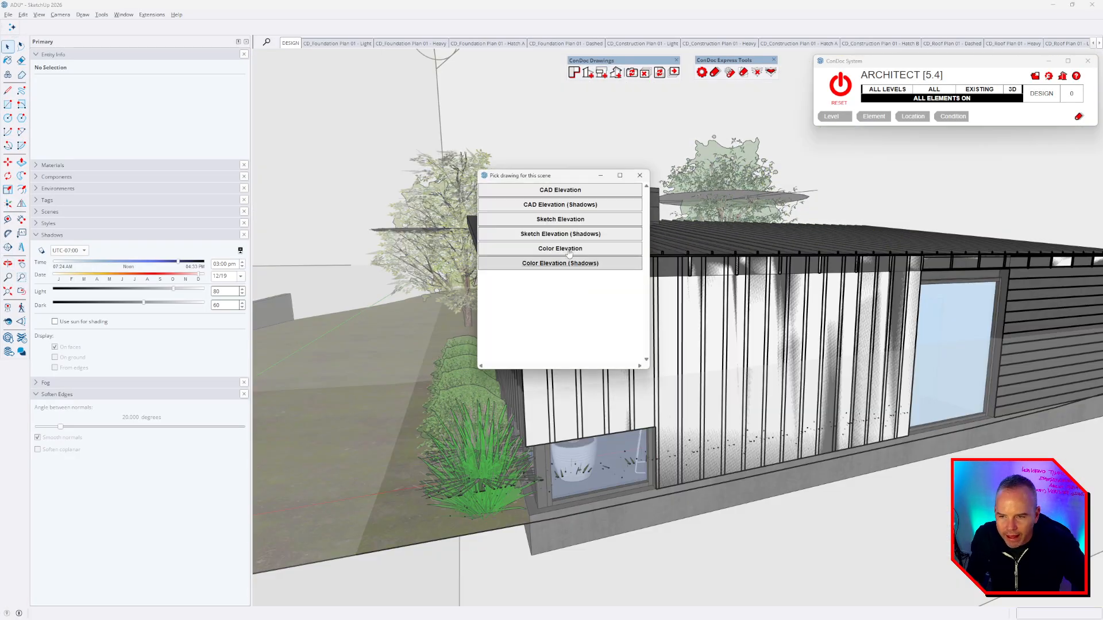
pyautogui.click(561, 205)
# - Orbit to the house's far side and add a CAD Elevation on that wall
pyautogui.moveTo(930, 295); pyautogui.dragTo(542, 237, button='middle')
pyautogui.scroll(-5, 567, 242)
pyautogui.scroll(3, 542, 236)
pyautogui.click(606, 74)
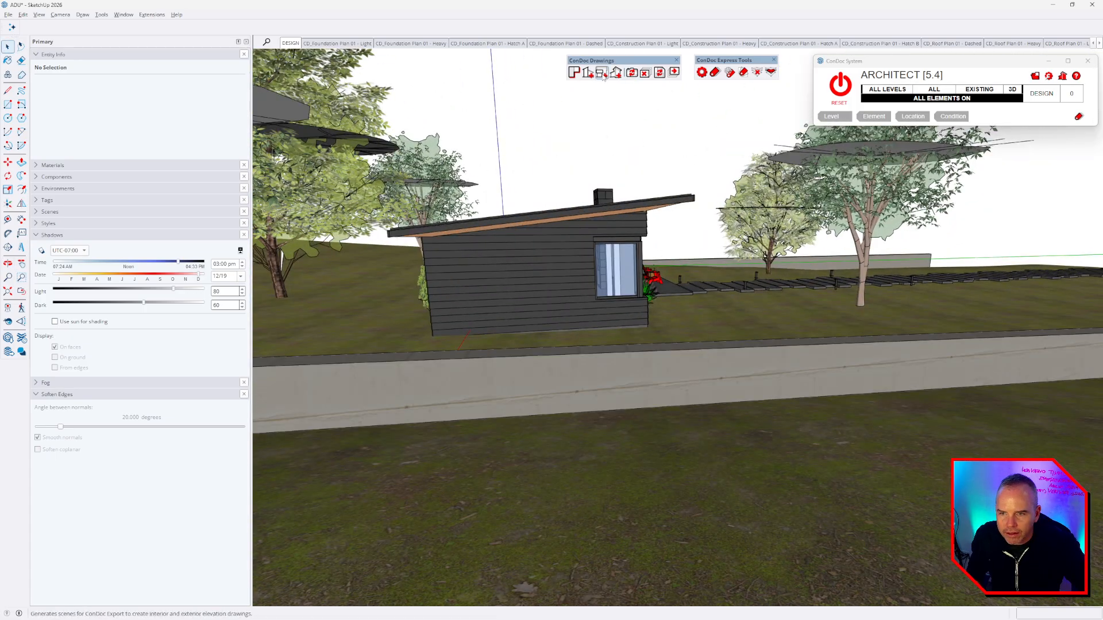
pyautogui.click(552, 279)
pyautogui.click(569, 190)
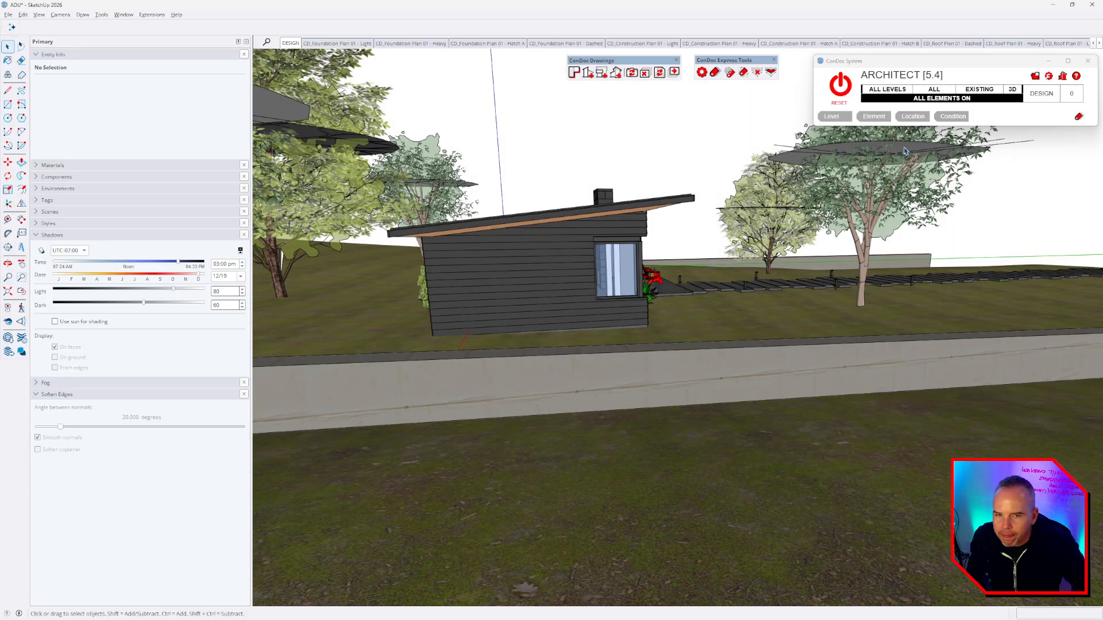
pyautogui.click(1099, 44)
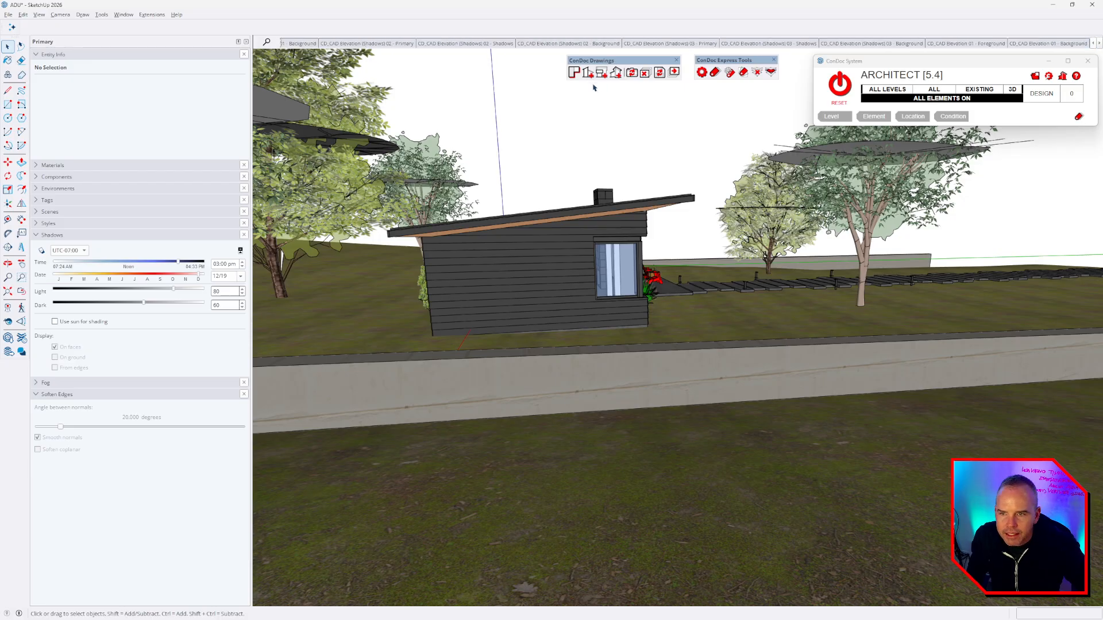
# - Compare the elevation 01 Primary, Shadows and Background scenes and the elevation 02 Primary scene
pyautogui.click(302, 43)
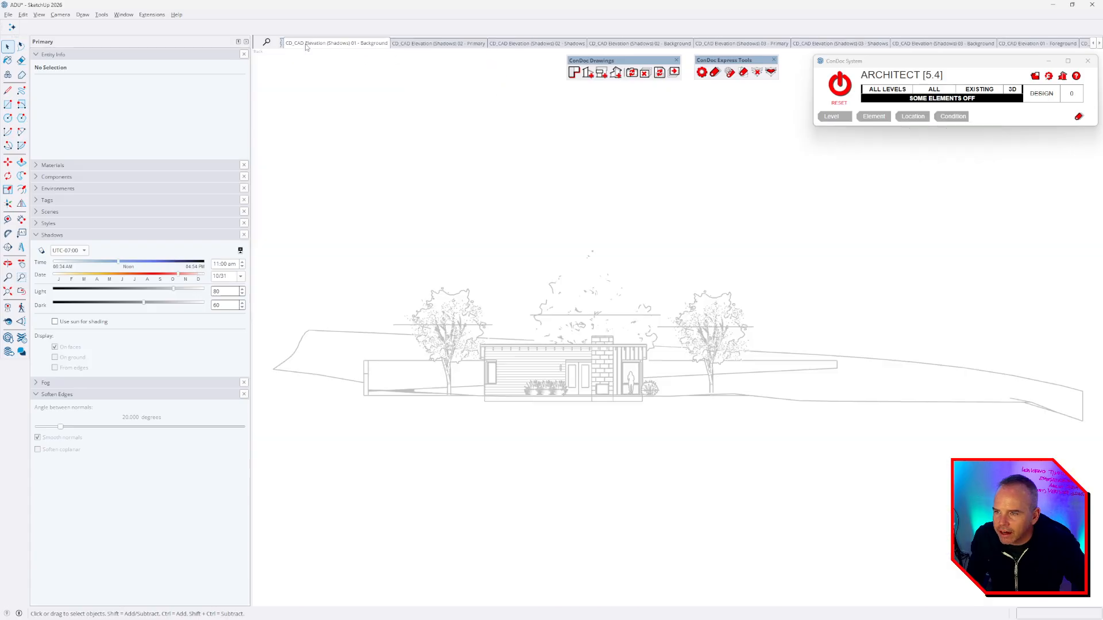
pyautogui.press('pagedown')
pyautogui.press('pagedown')
pyautogui.press('pagedown')
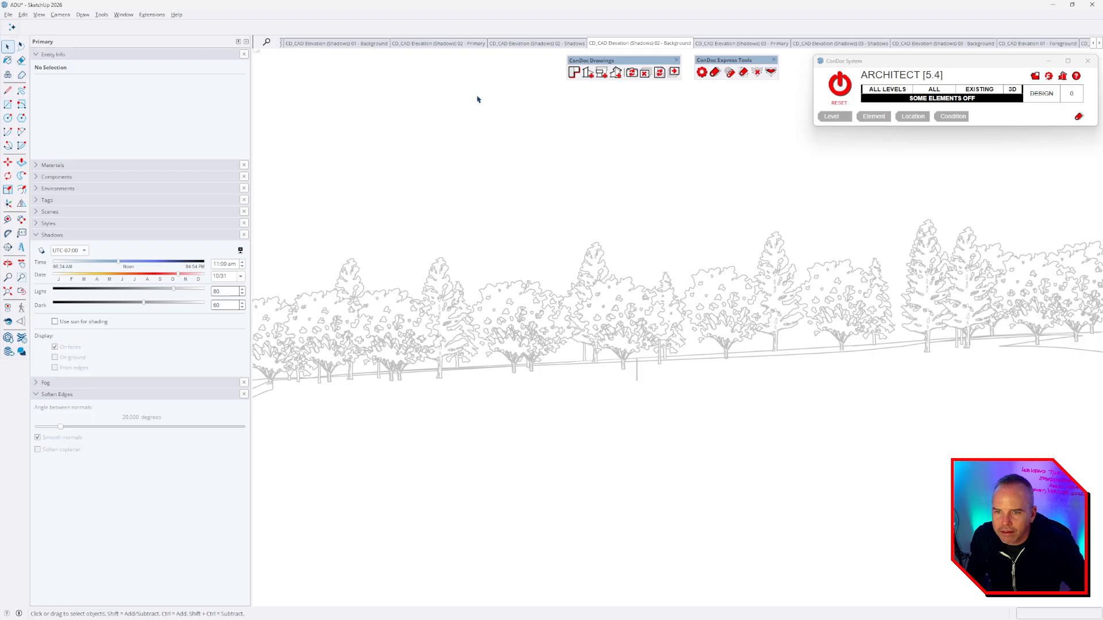
pyautogui.press('pageup')
pyautogui.press('pageup')
pyautogui.press('pageup')
pyautogui.press('pageup')
pyautogui.press('pageup')
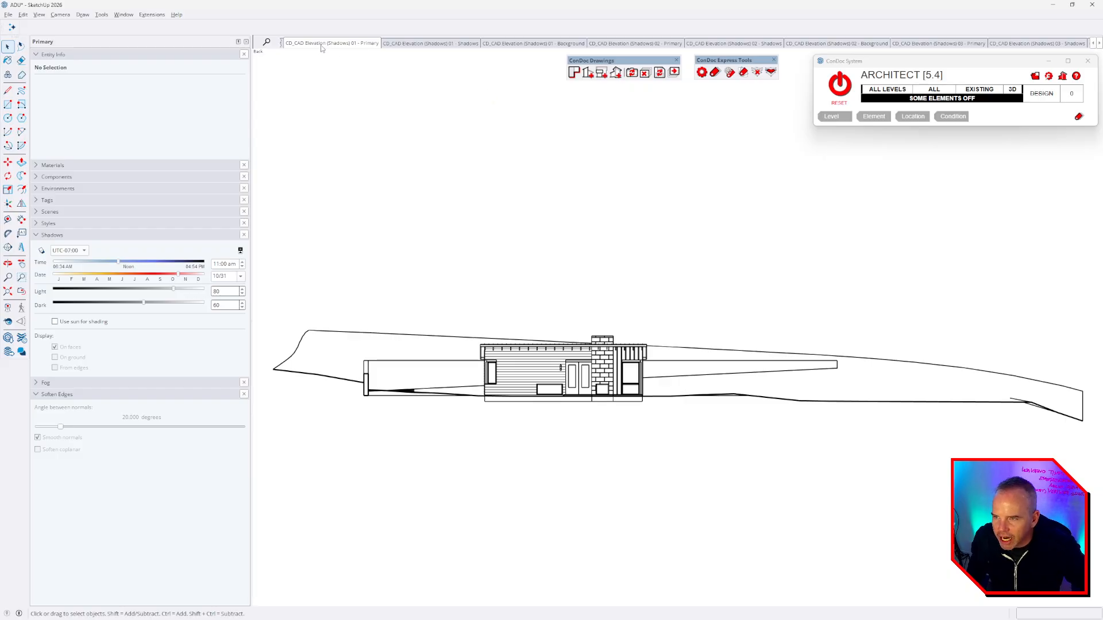
pyautogui.click(417, 44)
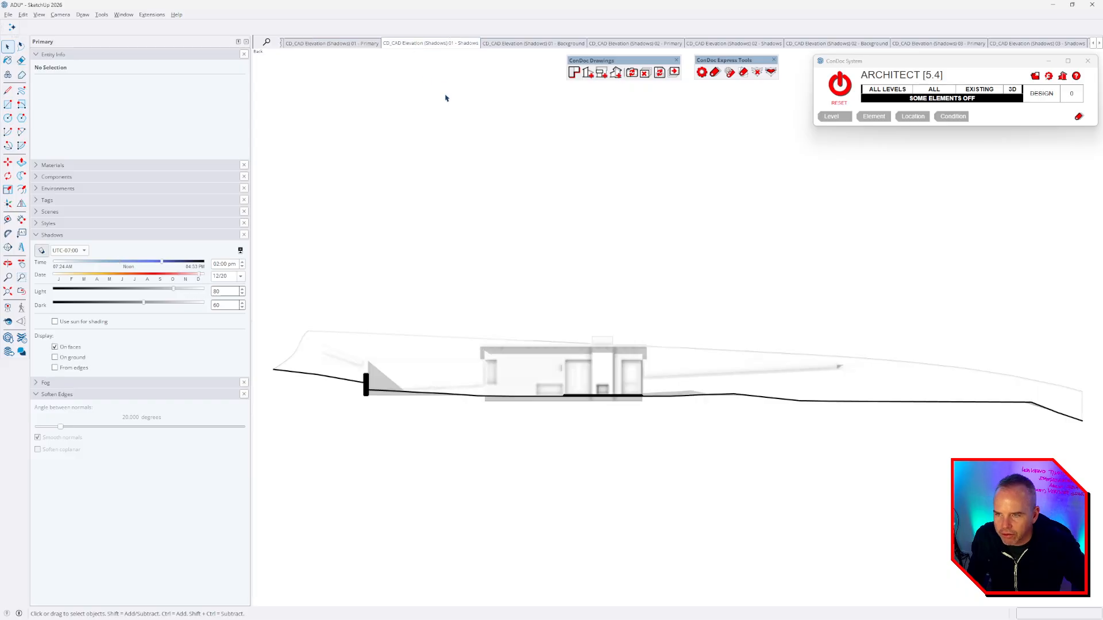
pyautogui.click(362, 46)
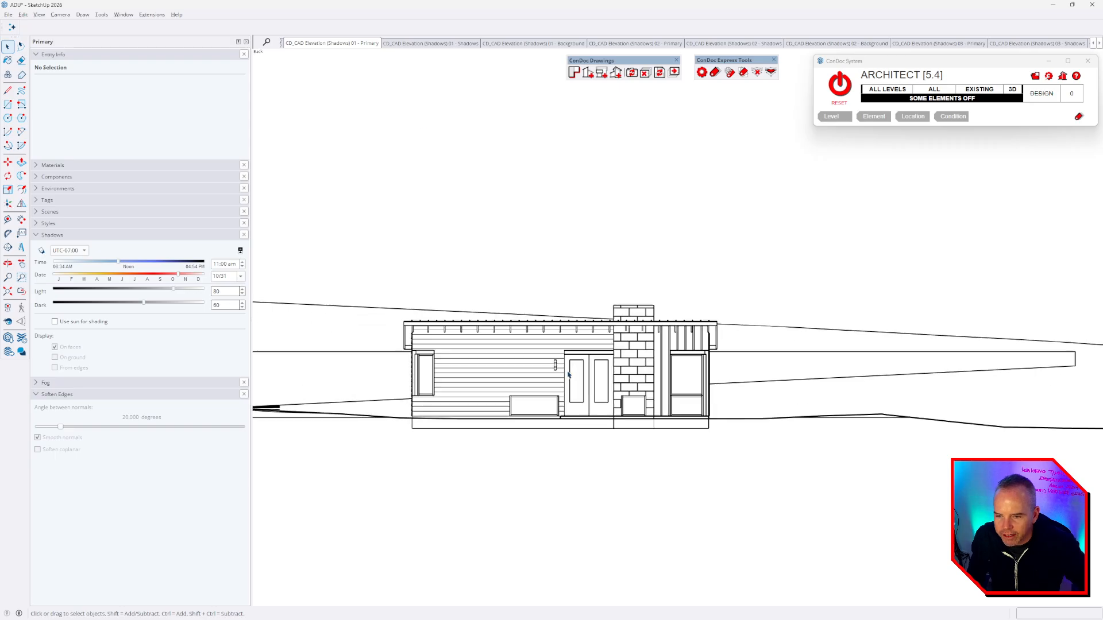
pyautogui.scroll(5, 461, 377)
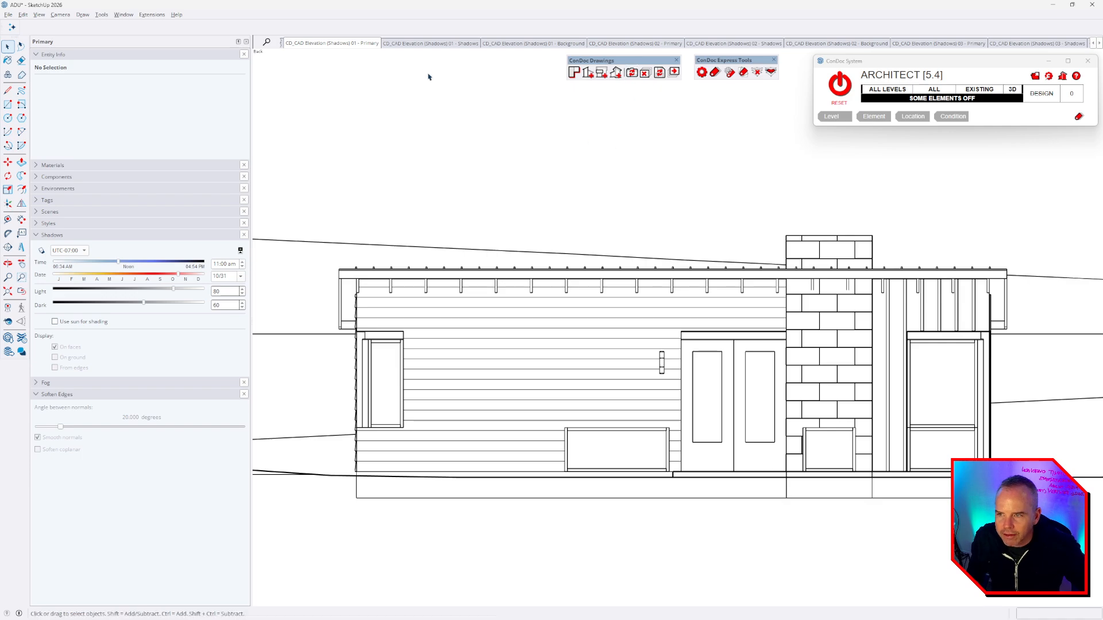
pyautogui.click(422, 44)
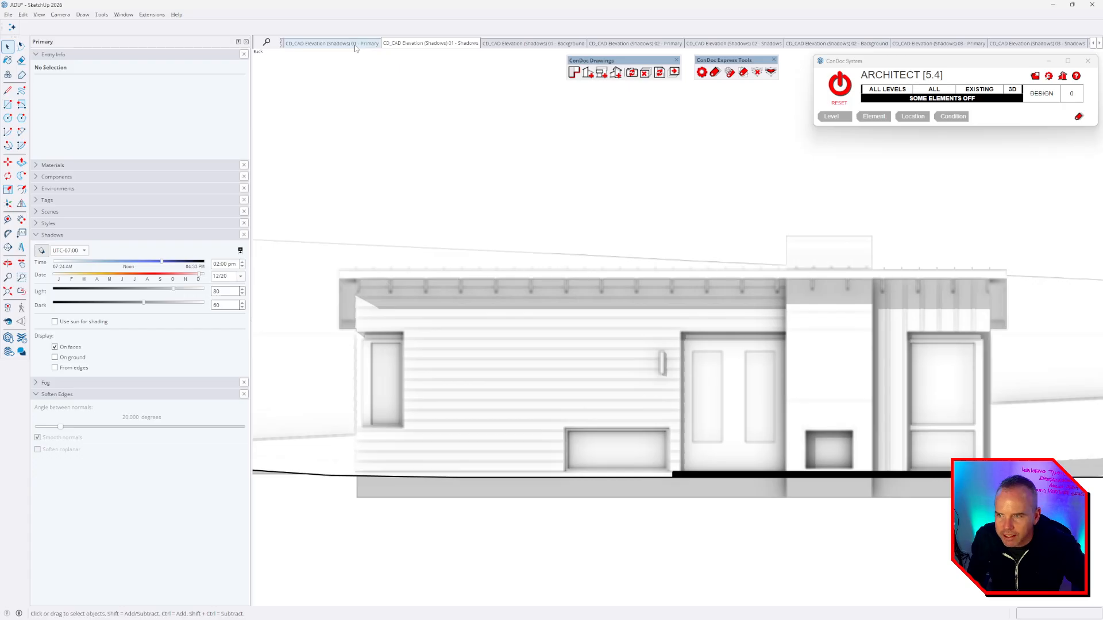
pyautogui.click(354, 46)
pyautogui.click(572, 46)
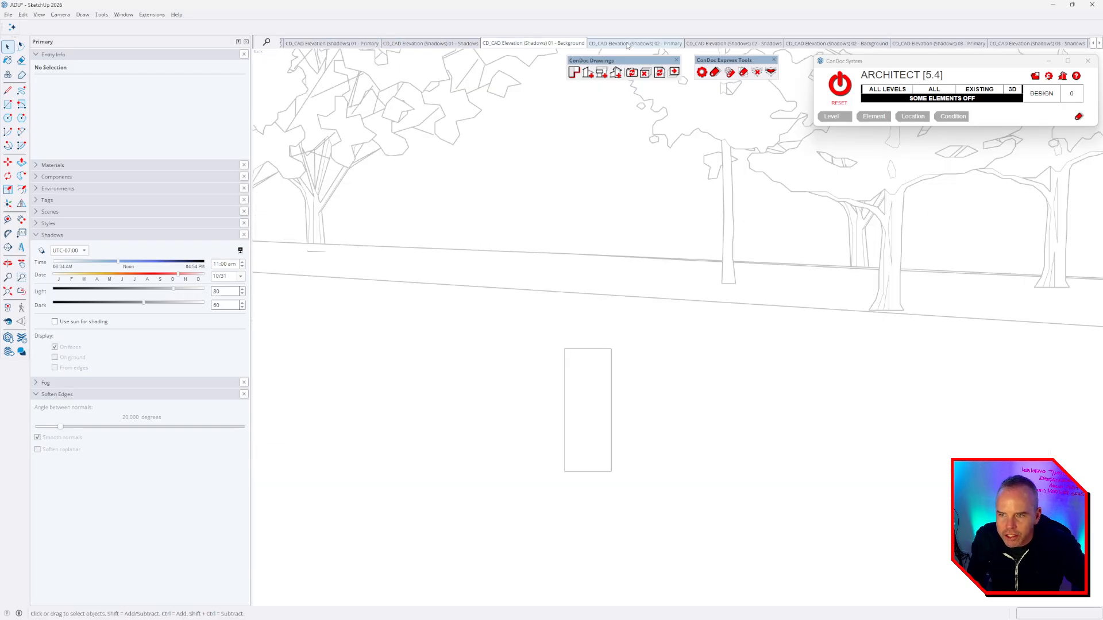
pyautogui.click(628, 44)
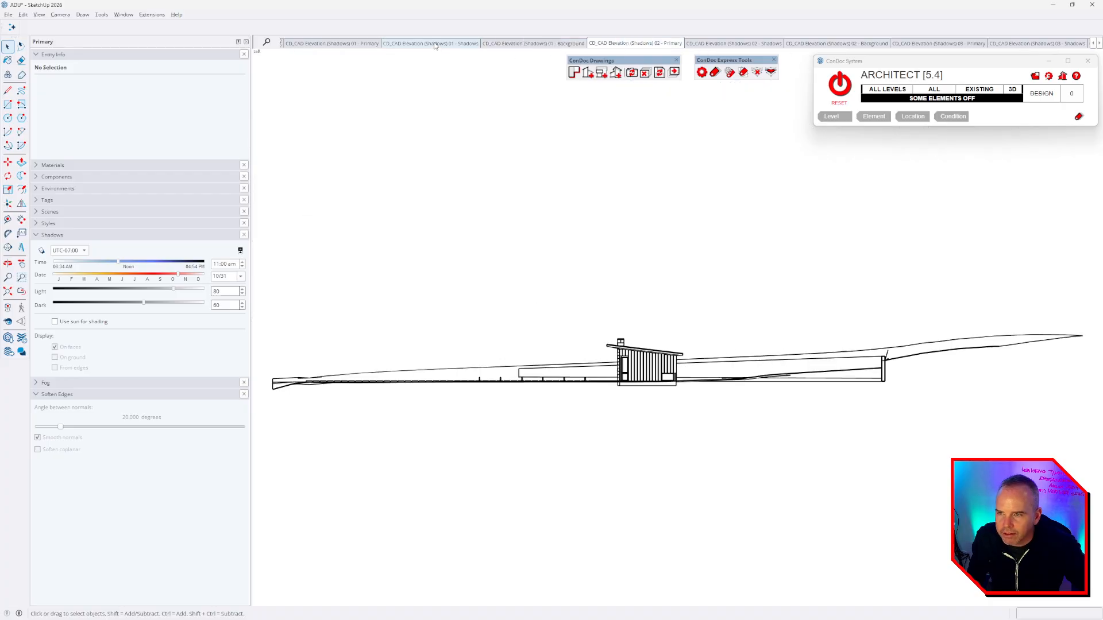
pyautogui.click(521, 44)
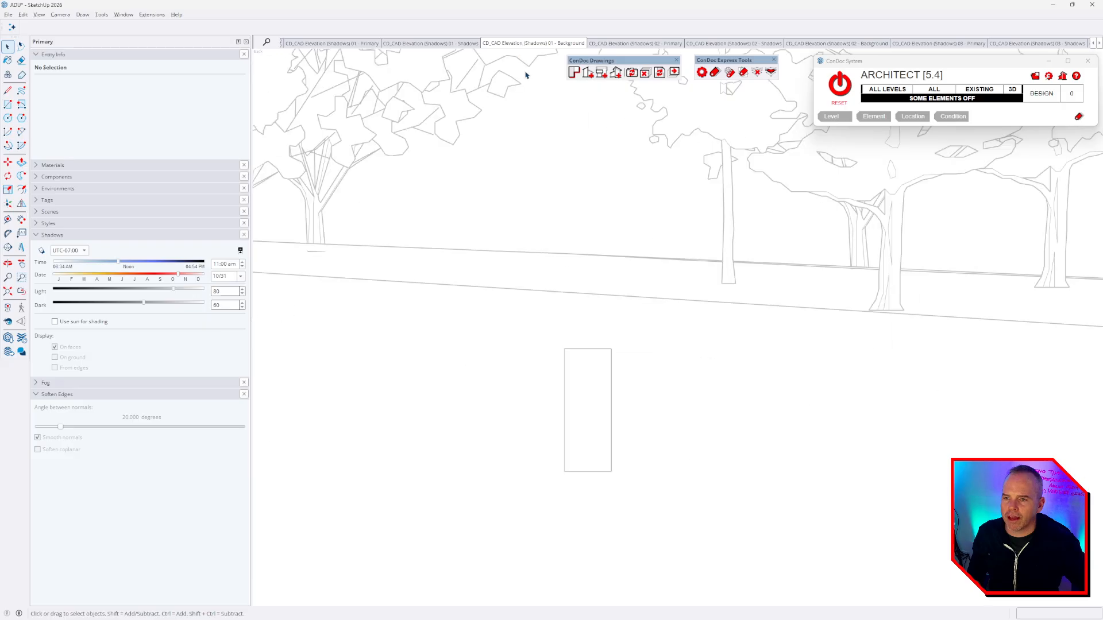
pyautogui.click(453, 46)
pyautogui.click(361, 46)
pyautogui.click(428, 44)
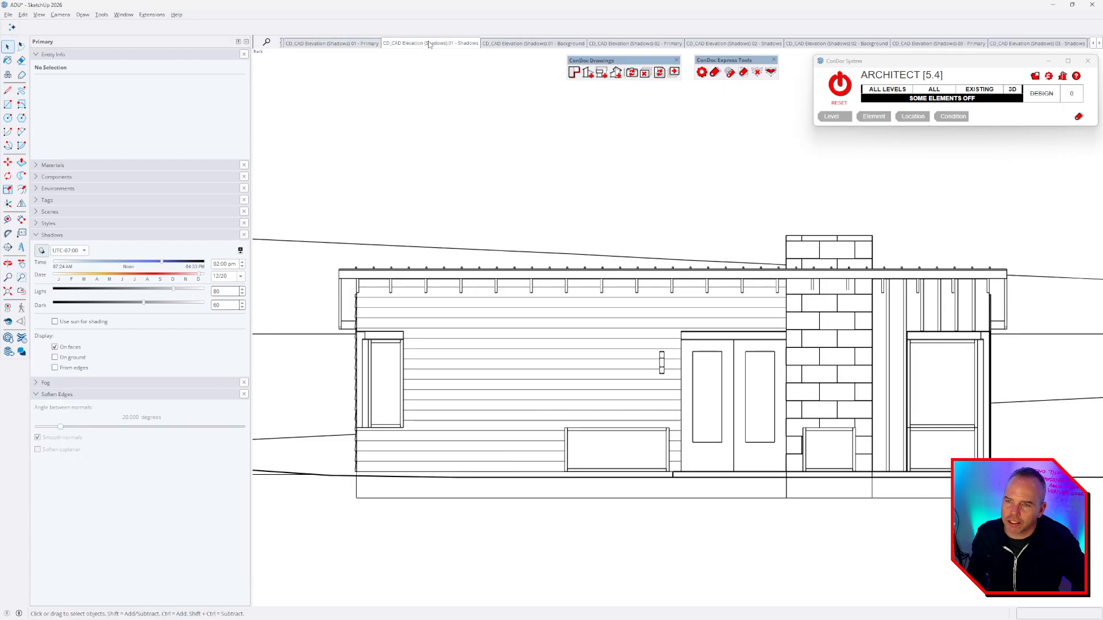
pyautogui.click(515, 44)
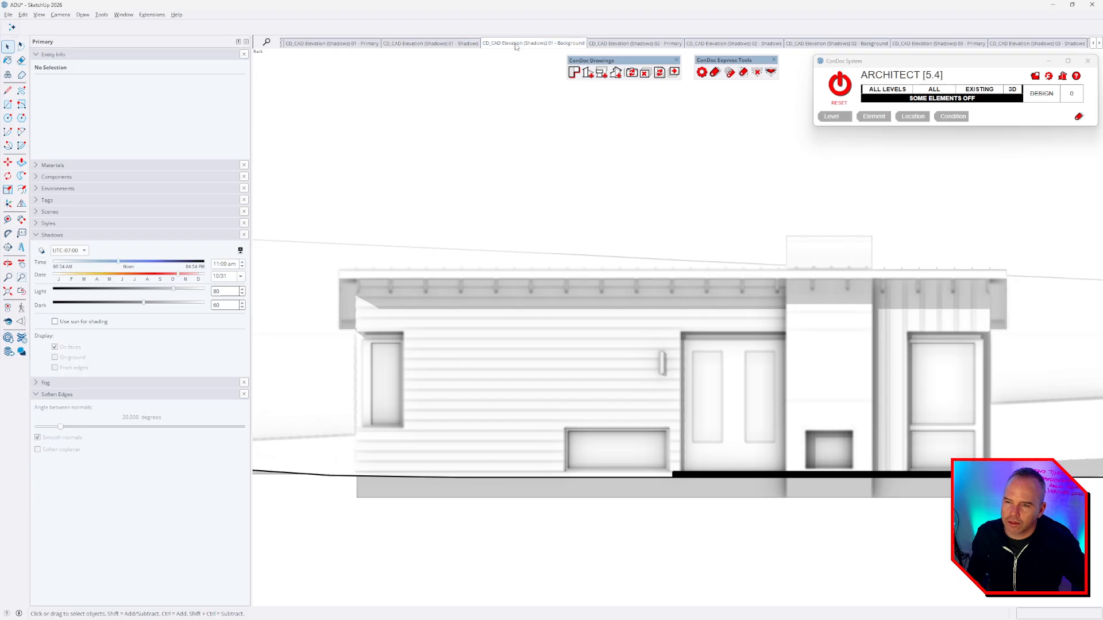
pyautogui.click(631, 44)
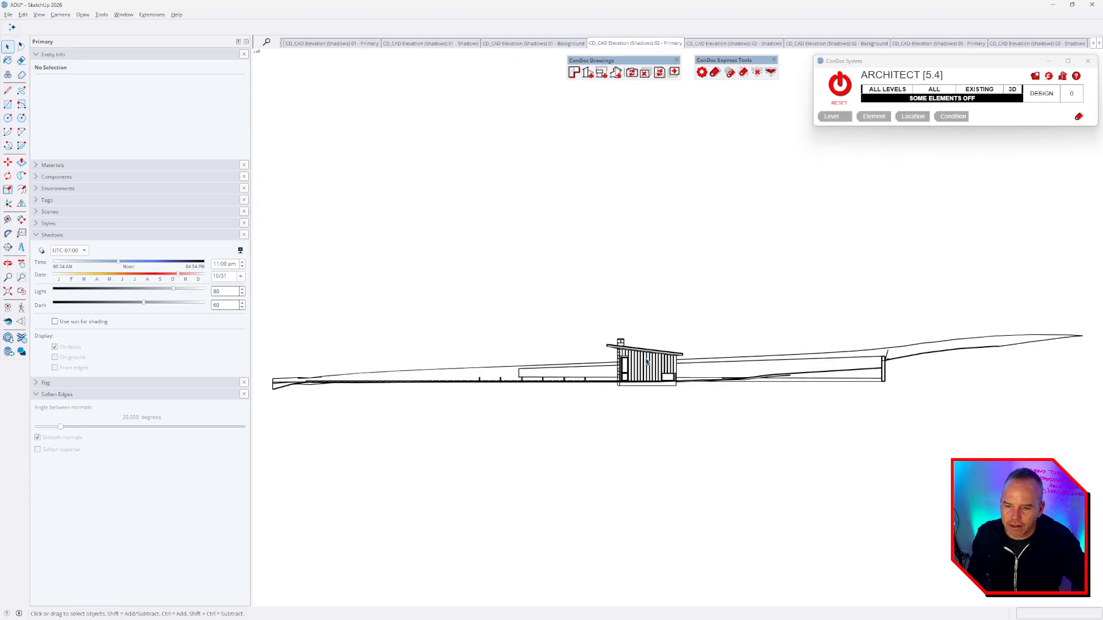
# - Review elevation 02 Shadows and Background and elevation 03 scenes, ending on Elevation 01 Foreground
pyautogui.scroll(5, 647, 361)
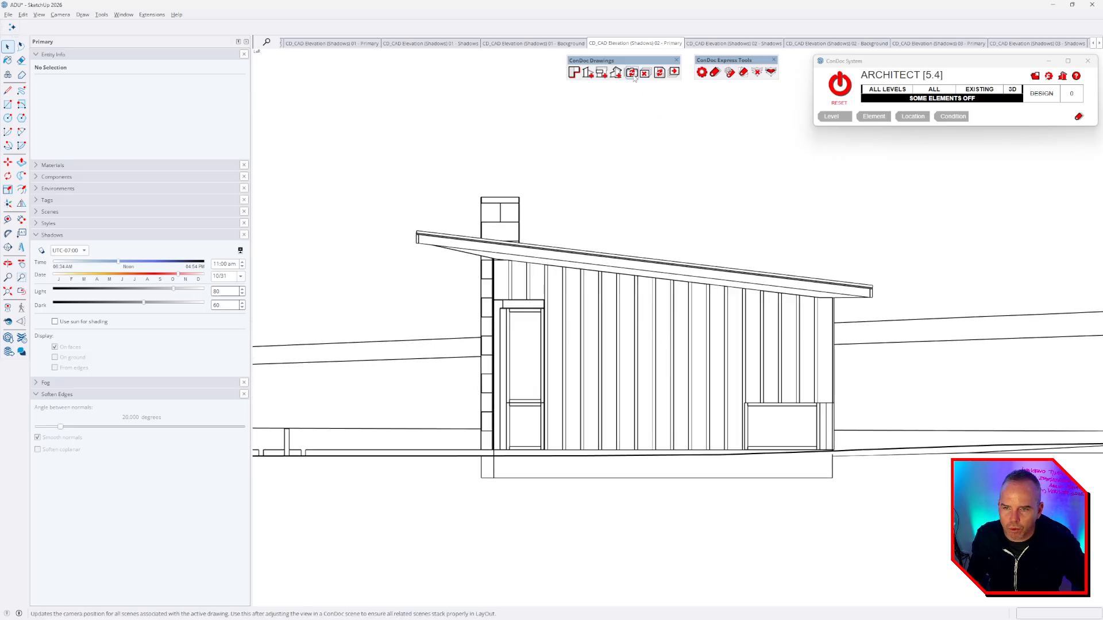
pyautogui.click(754, 43)
pyautogui.click(829, 44)
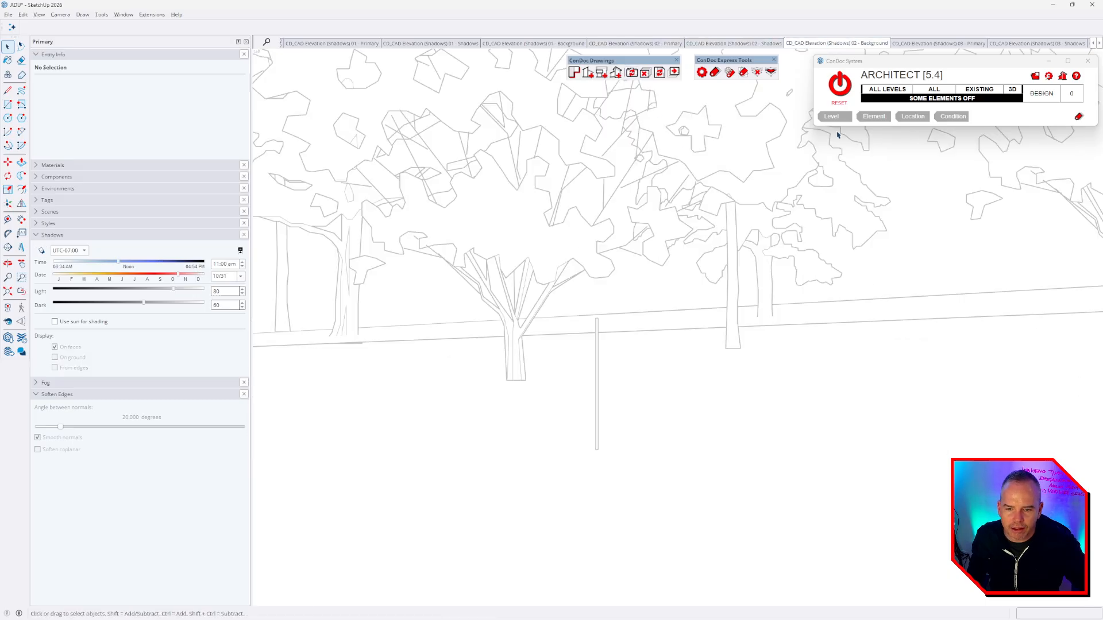
pyautogui.click(960, 44)
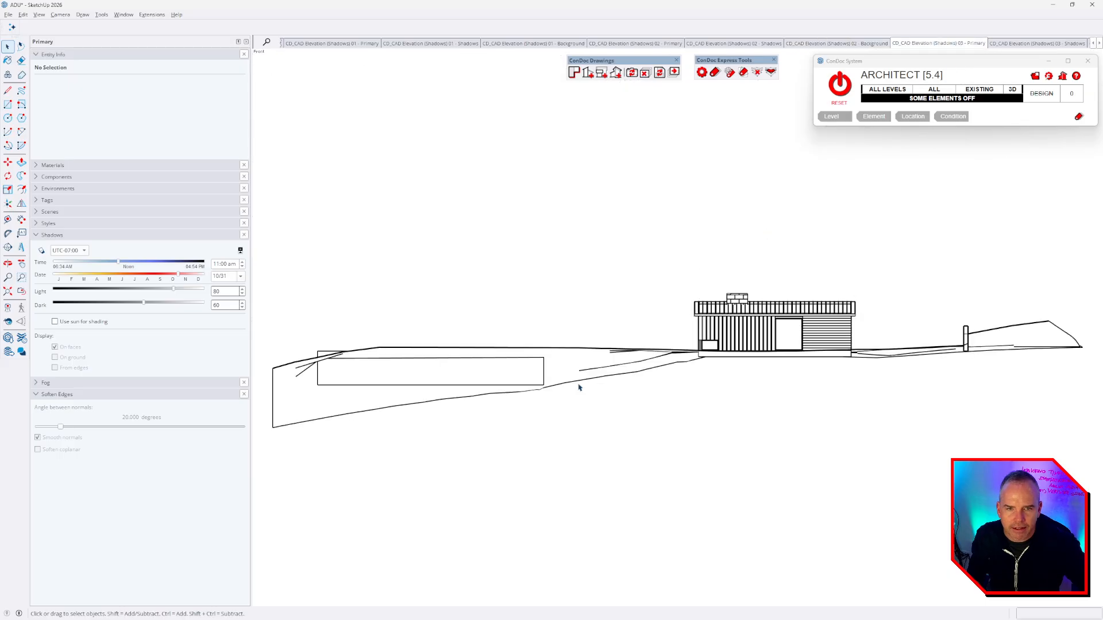
pyautogui.scroll(2, 564, 315)
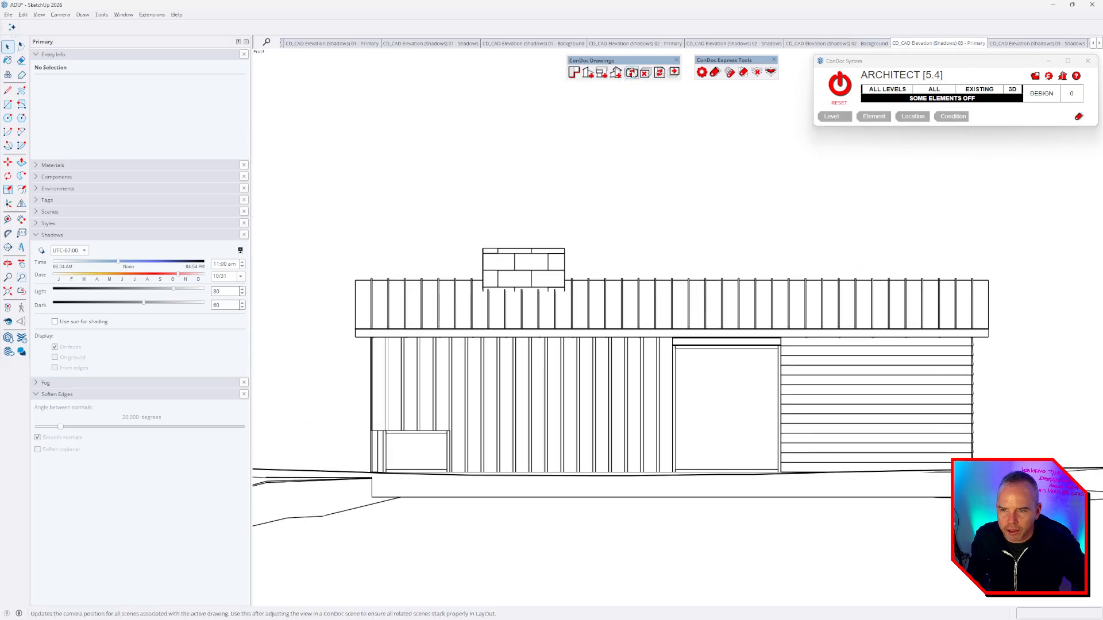
pyautogui.click(1099, 44)
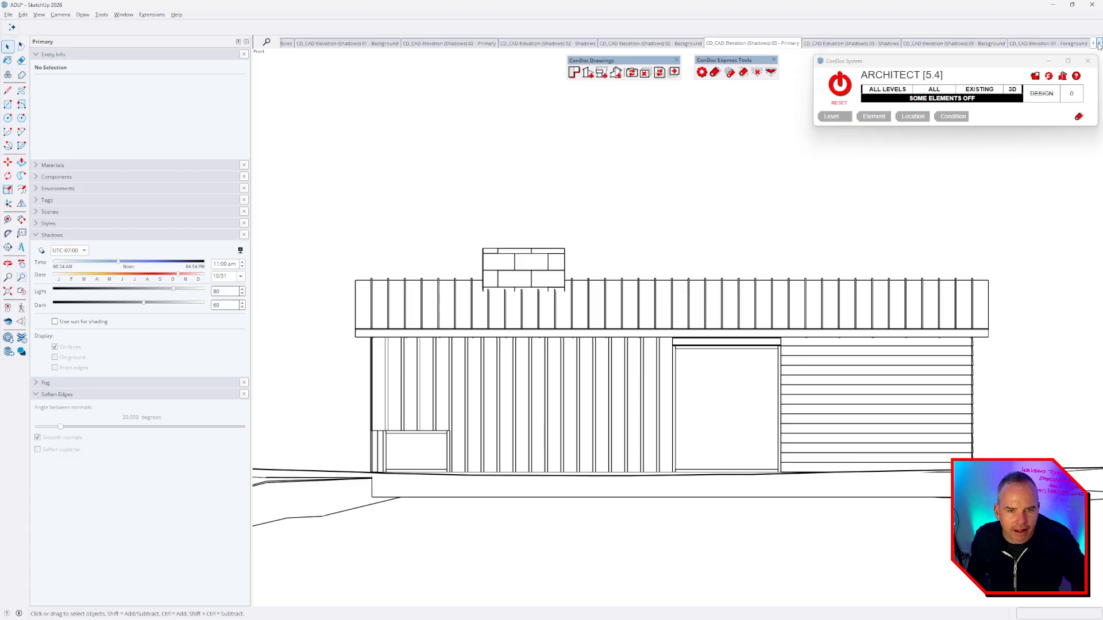
pyautogui.click(1099, 43)
pyautogui.click(778, 44)
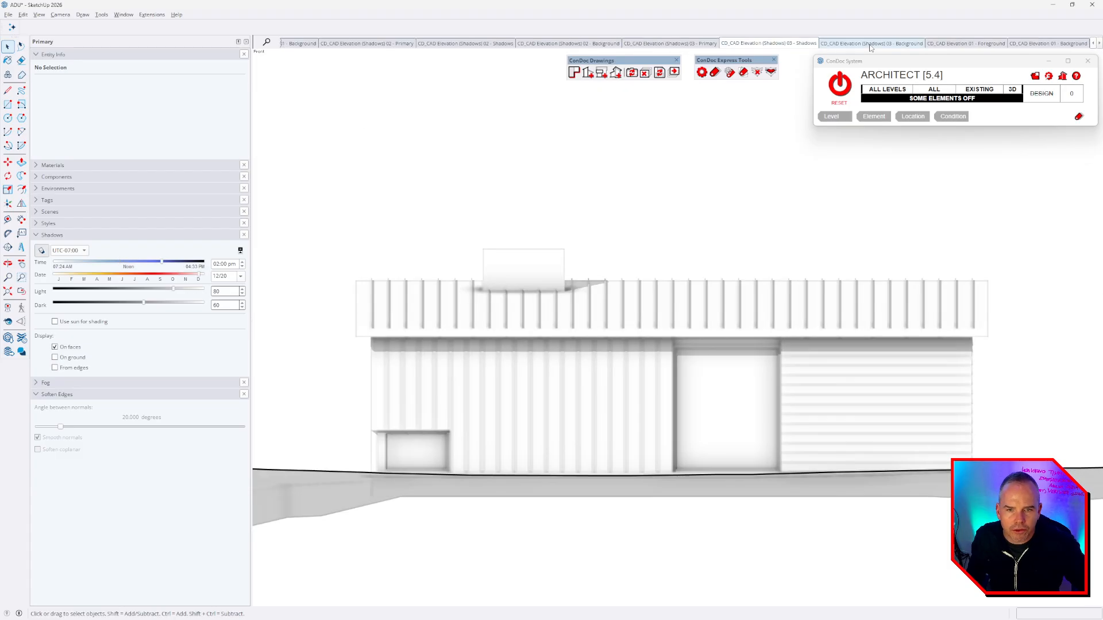
pyautogui.click(870, 44)
pyautogui.click(968, 44)
pyautogui.scroll(6, 694, 348)
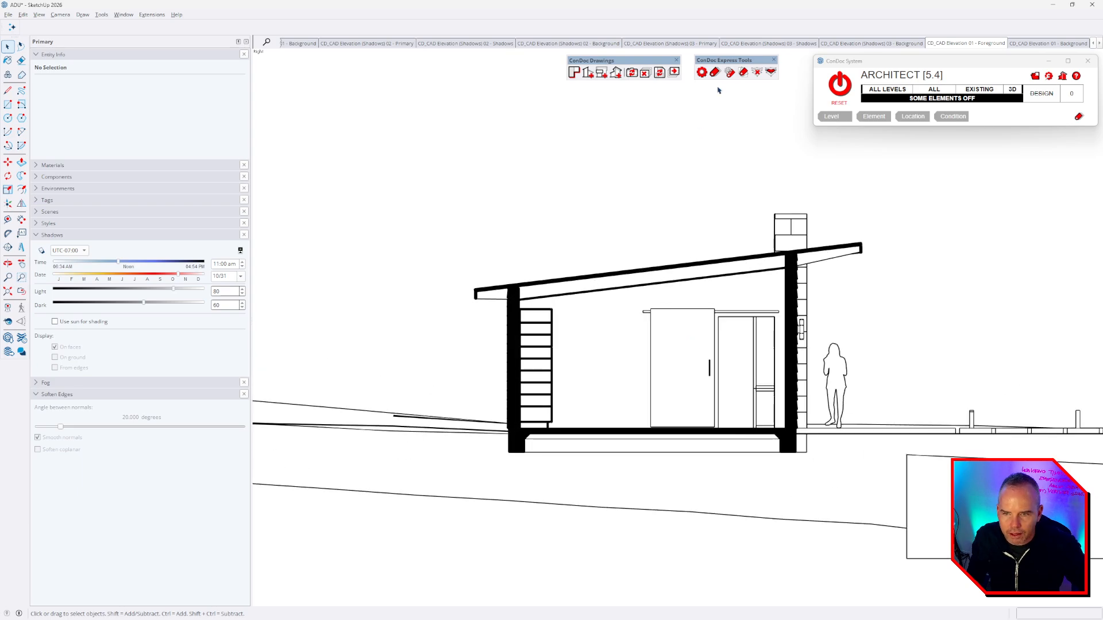
# - Orbit around the sectioned house to expose the Elevation 01 section plane
pyautogui.scroll(-2, 586, 224)
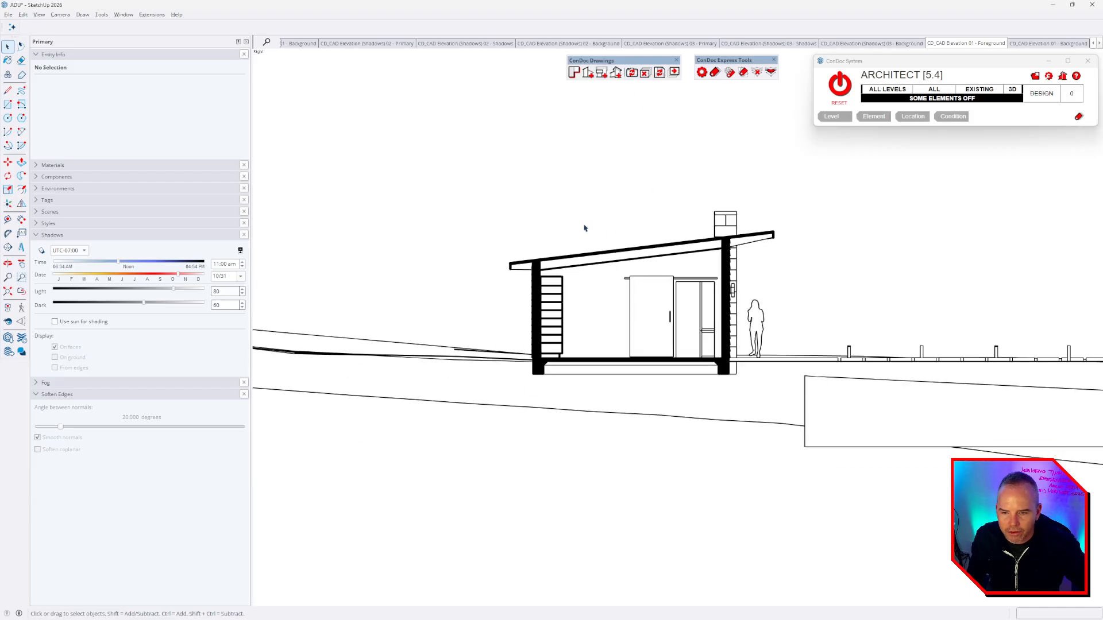
pyautogui.moveTo(584, 227); pyautogui.dragTo(816, 345, button='middle')
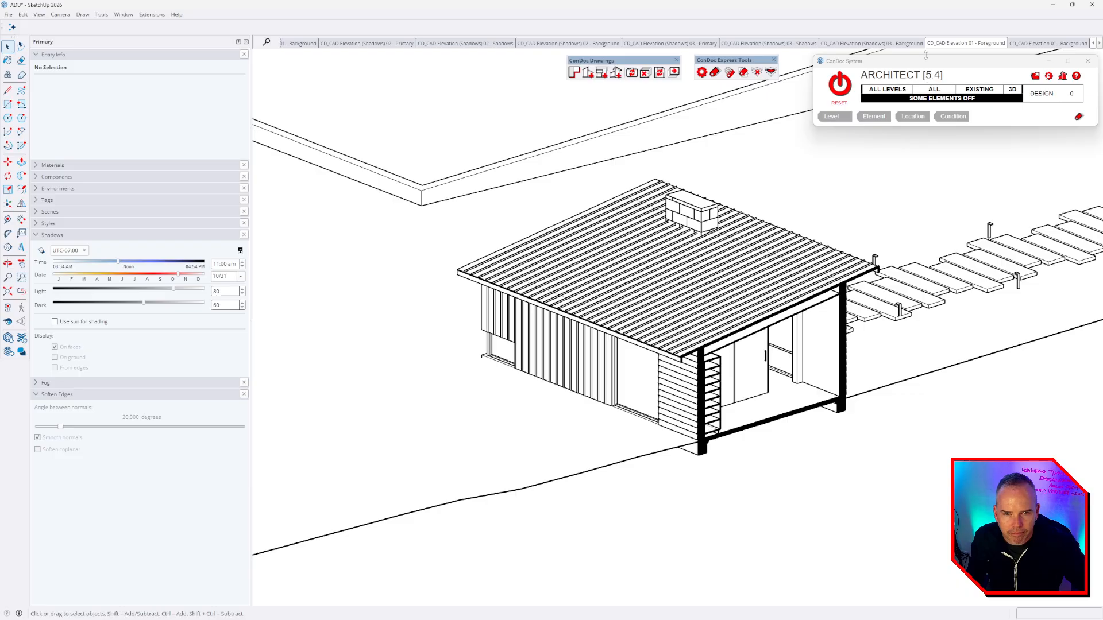
pyautogui.click(909, 44)
pyautogui.click(967, 45)
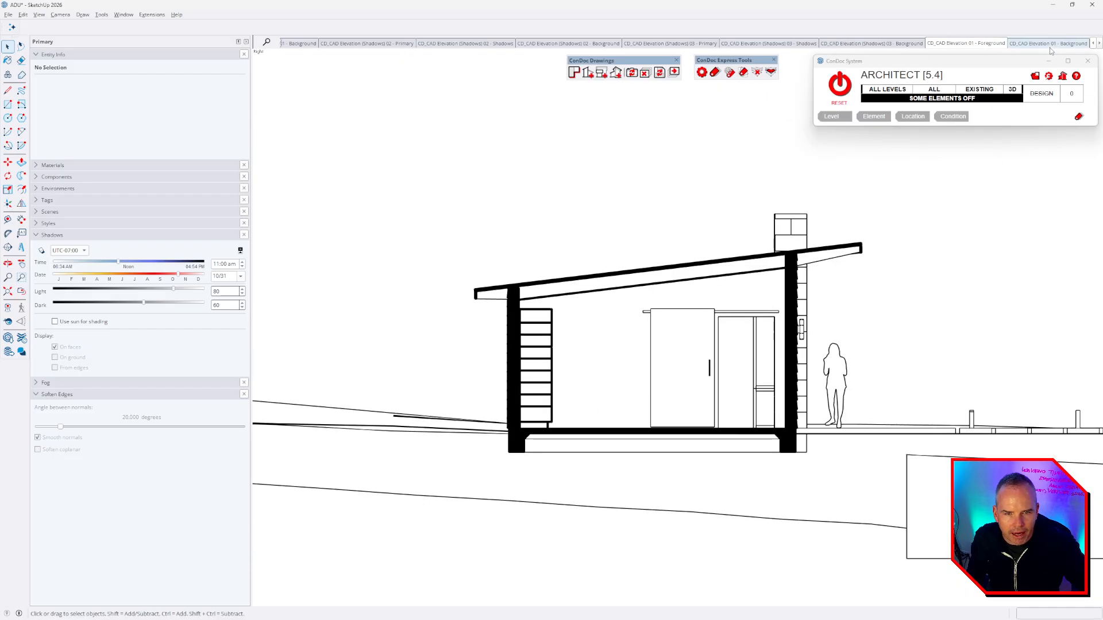
pyautogui.click(1051, 44)
pyautogui.click(975, 45)
pyautogui.moveTo(706, 313); pyautogui.dragTo(836, 417, button='middle')
pyautogui.scroll(-1, 586, 244)
pyautogui.scroll(3, 904, 546)
pyautogui.moveTo(856, 465); pyautogui.dragTo(818, 362, button='middle')
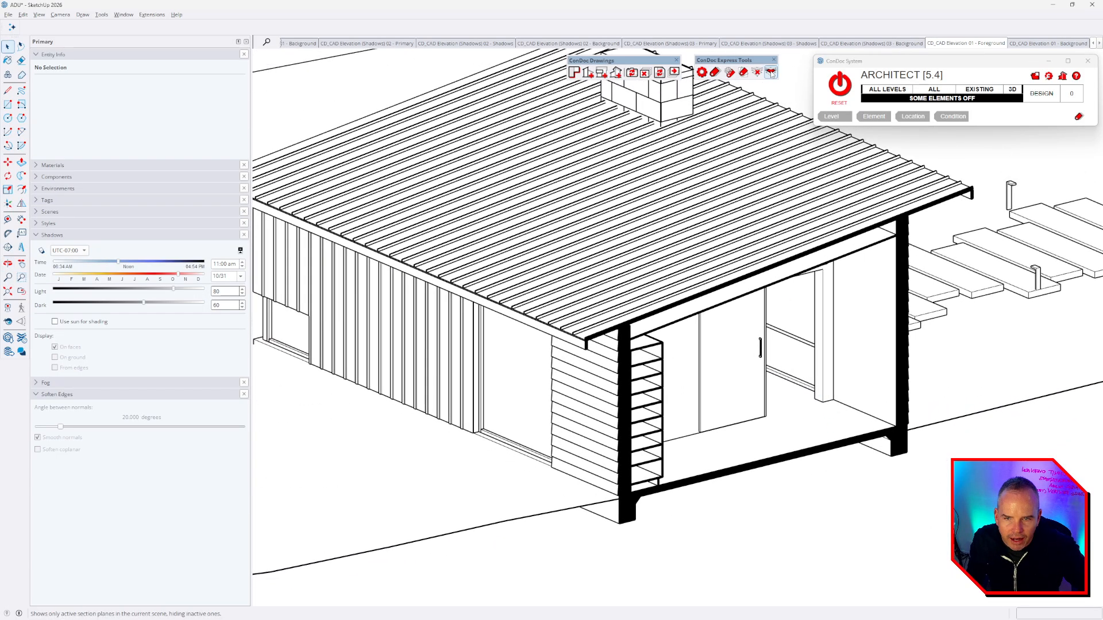
pyautogui.scroll(-6, 687, 338)
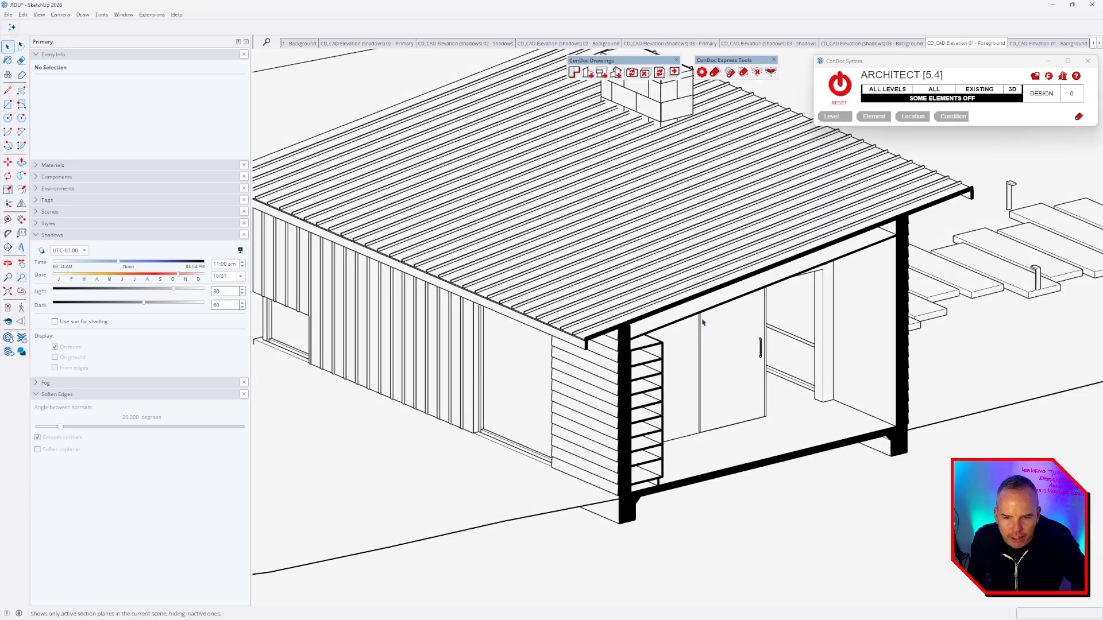
pyautogui.moveTo(687, 337); pyautogui.dragTo(850, 374, button='middle')
pyautogui.scroll(4, 722, 343)
pyautogui.moveTo(720, 342); pyautogui.dragTo(674, 382, button='middle')
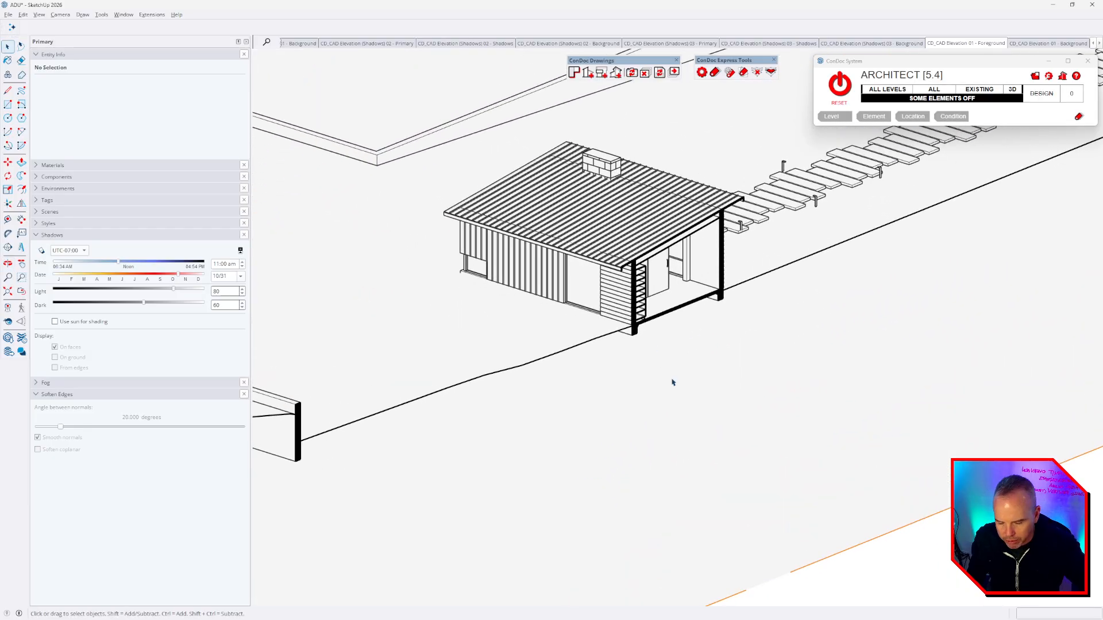
# - Move the section plane outside the house wall and reload the Elevation 01 Foreground scene
pyautogui.click(717, 403)
pyautogui.press('m')
pyautogui.click(716, 398)
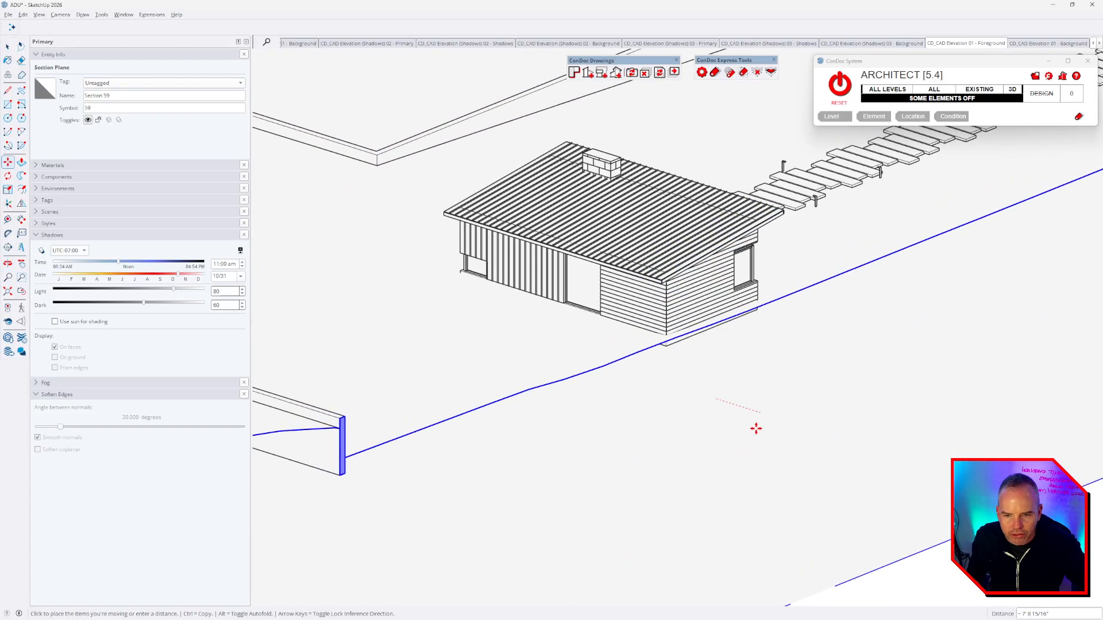
pyautogui.click(757, 429)
pyautogui.press('space')
pyautogui.click(971, 44)
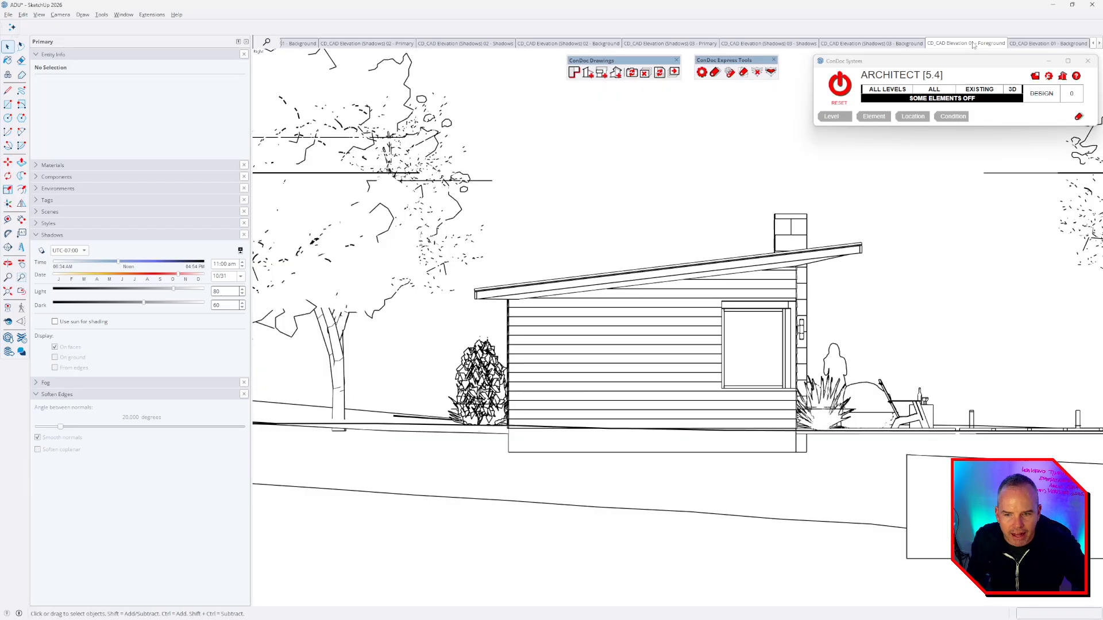
pyautogui.click(907, 44)
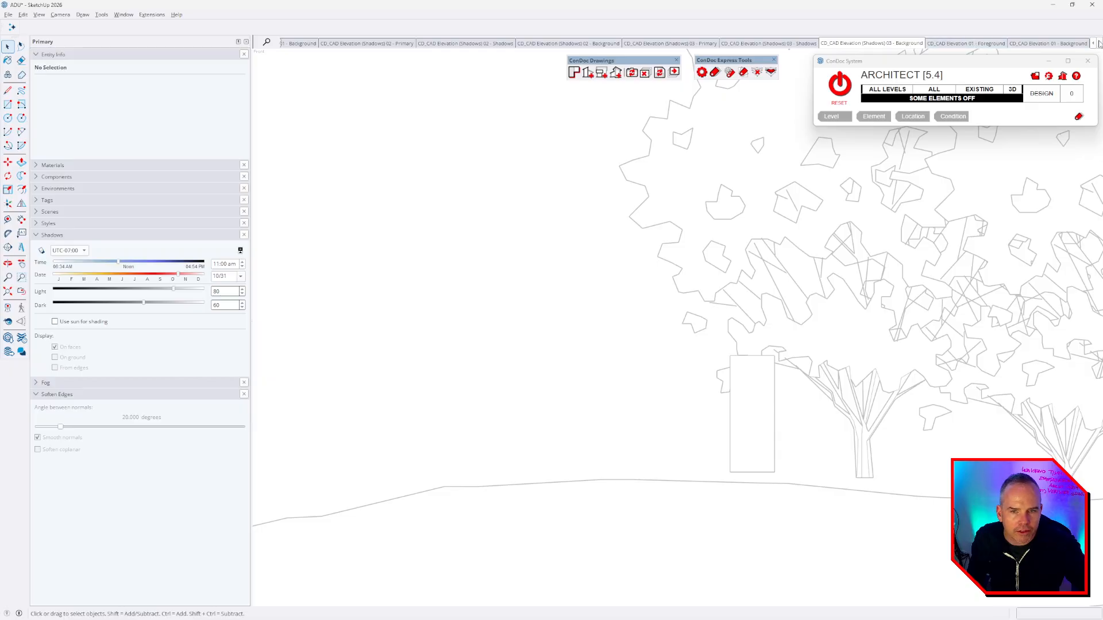
pyautogui.click(978, 44)
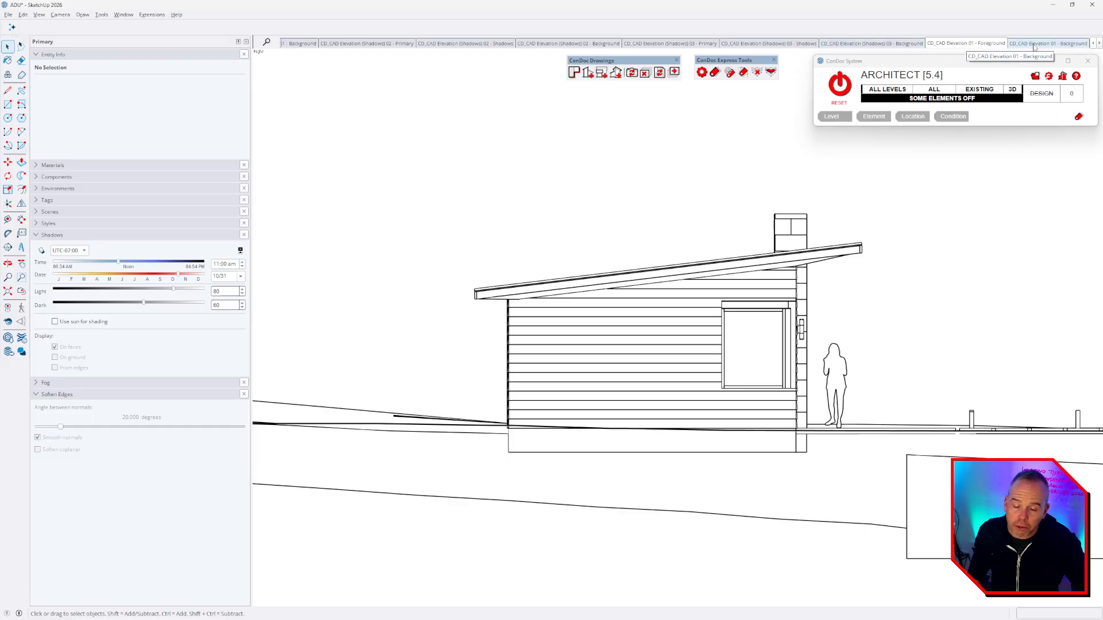
# - Delete the CAD Elevation 01 ConDoc drawing and confirm the deletion
pyautogui.click(647, 74)
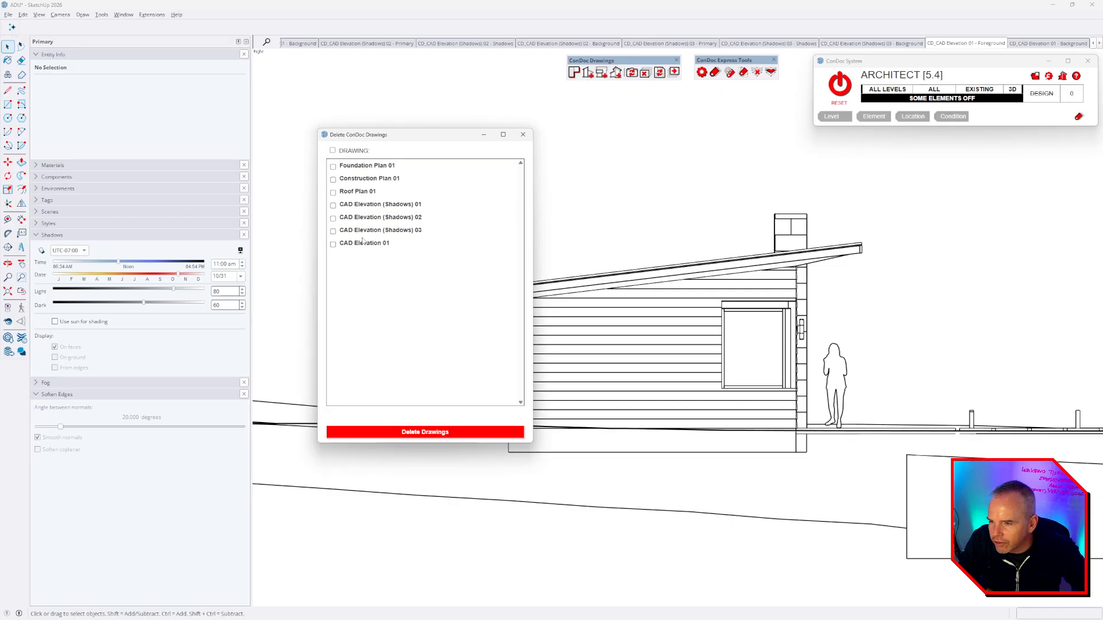
pyautogui.click(426, 434)
pyautogui.click(775, 251)
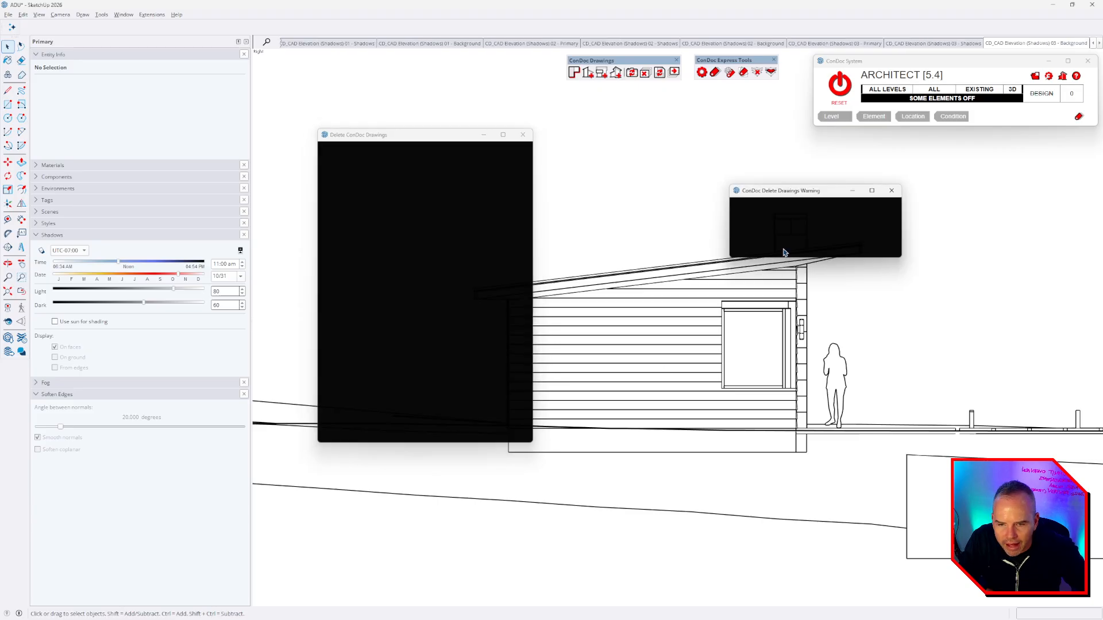
# - Generate a CAD Elevation (Shadows) drawing and review its 04 shadows, background and primary scenes
pyautogui.click(632, 73)
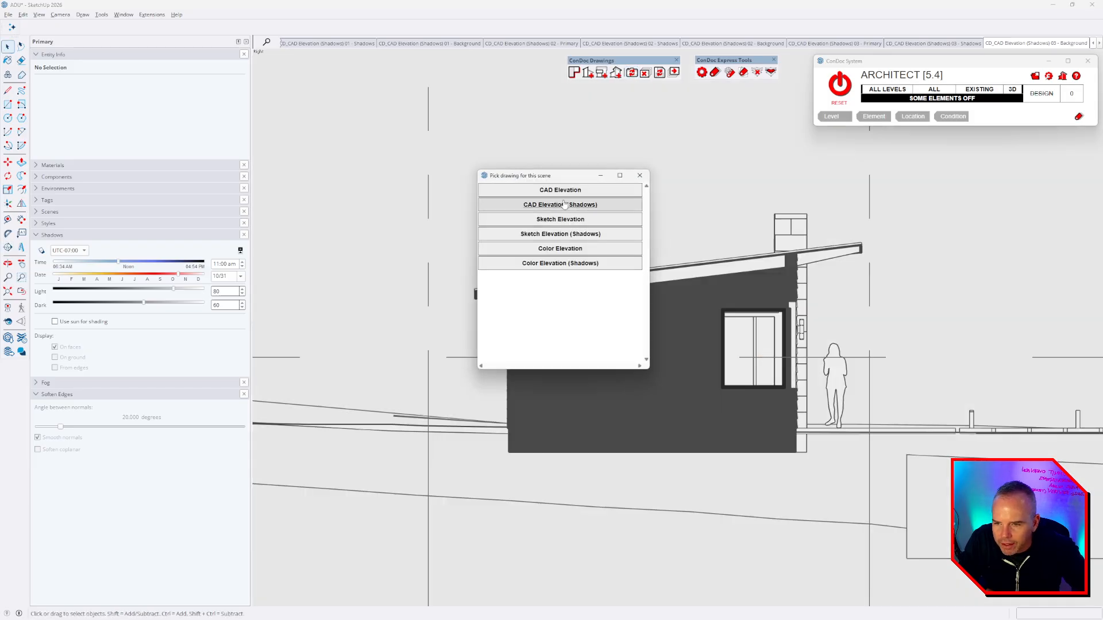
pyautogui.click(564, 205)
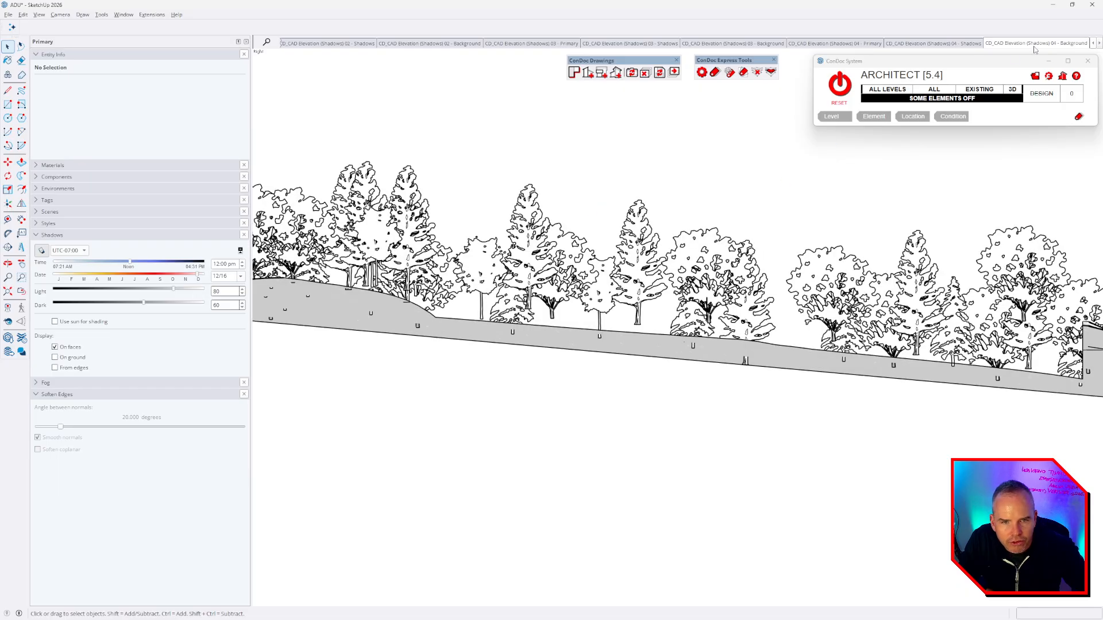
pyautogui.click(954, 44)
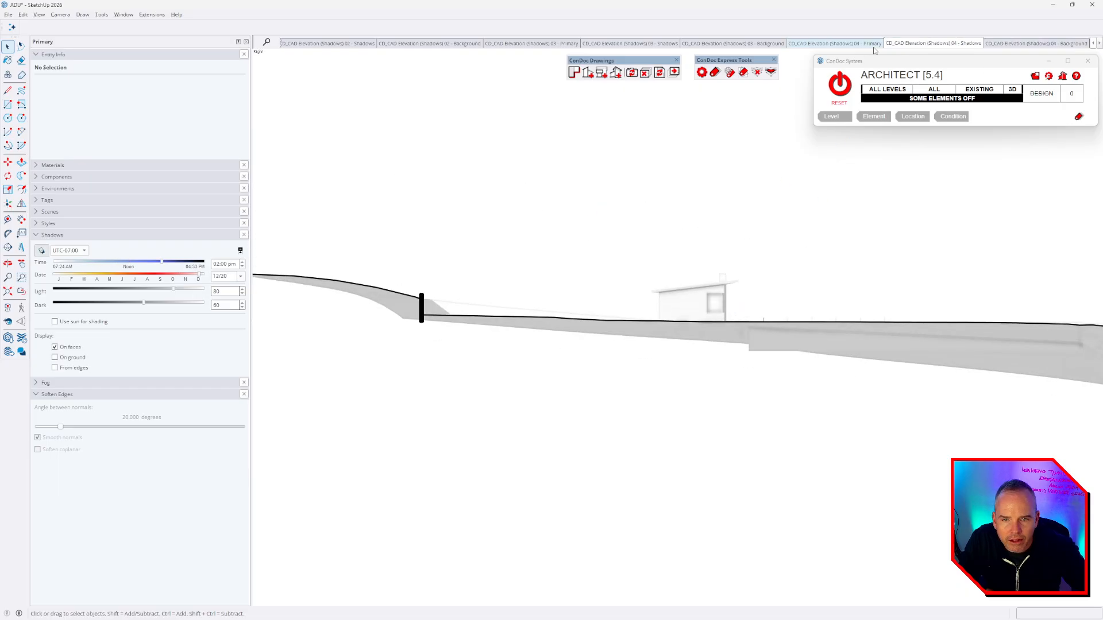
pyautogui.click(1028, 44)
pyautogui.click(947, 43)
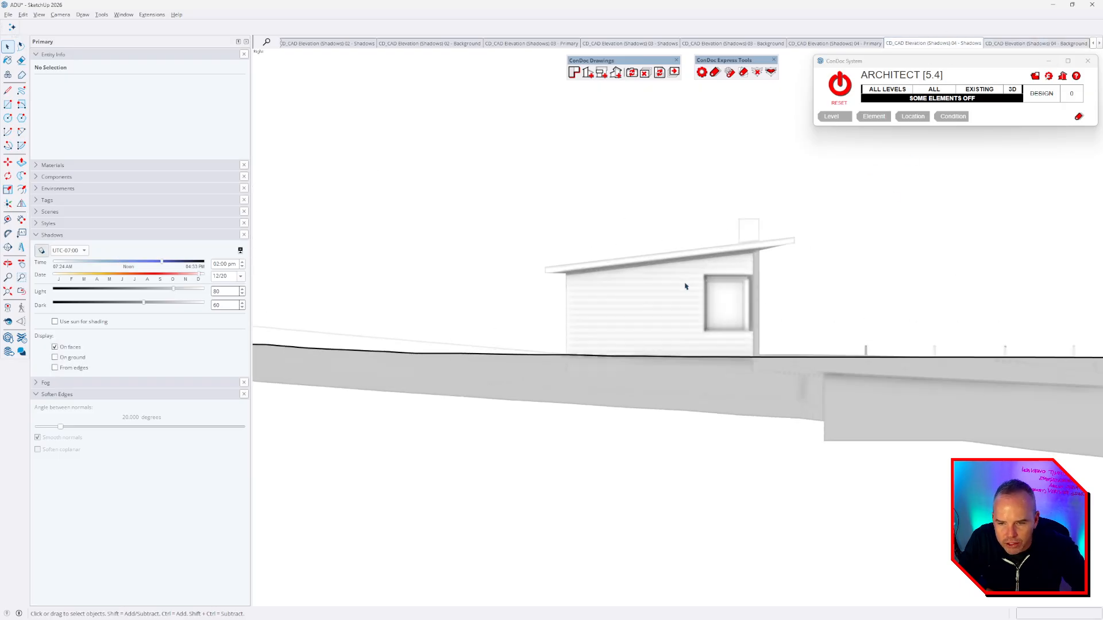
pyautogui.click(834, 43)
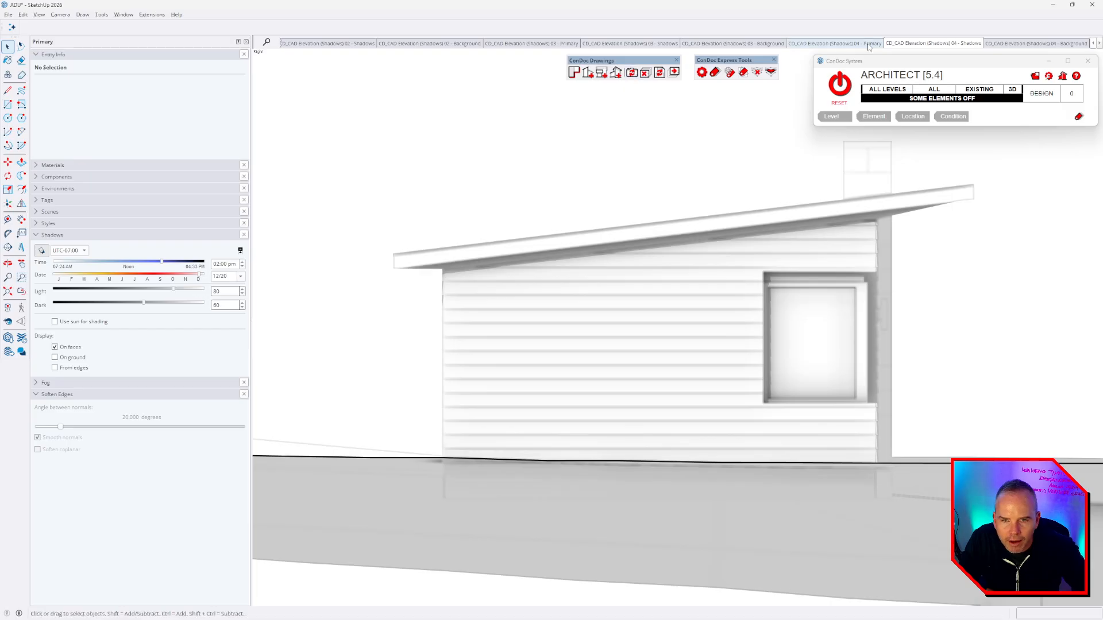